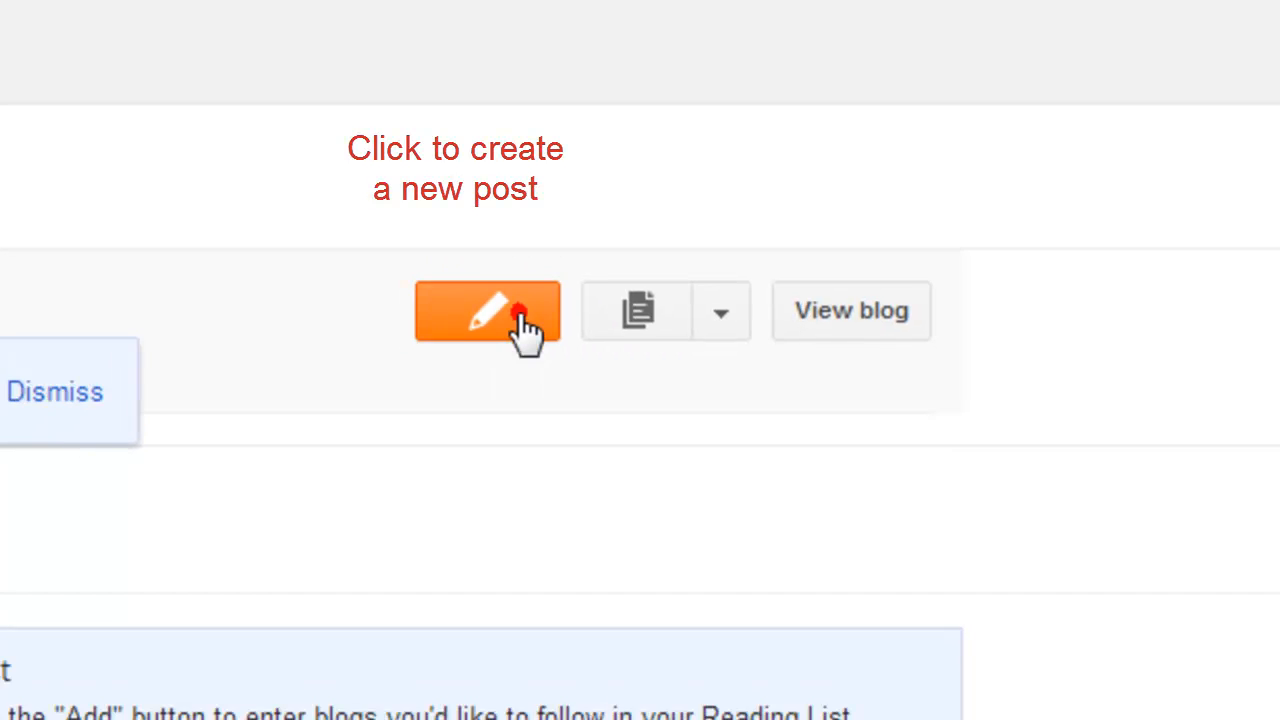
Create a new post, dismiss the Google+ mention notice, and title the post "This is my First Blog Post".
{"action": "left_click", "coordinate": [515, 338]}
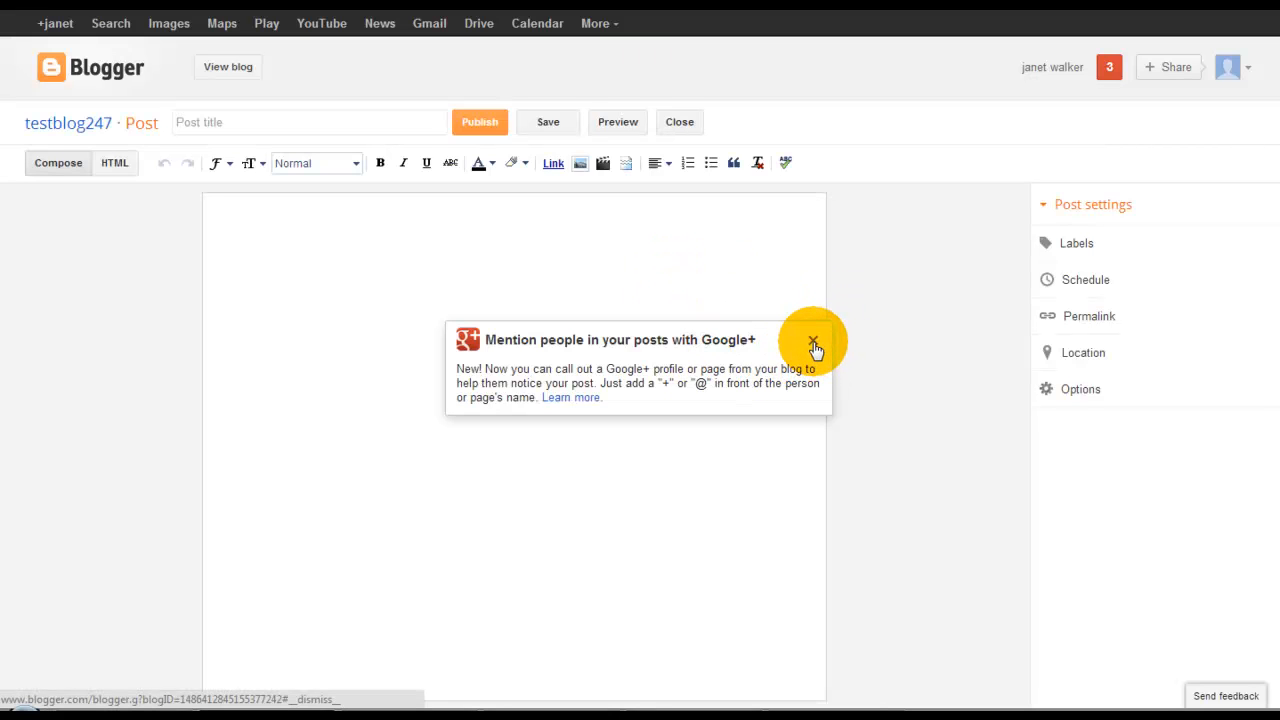
{"action": "left_click", "coordinate": [813, 343]}
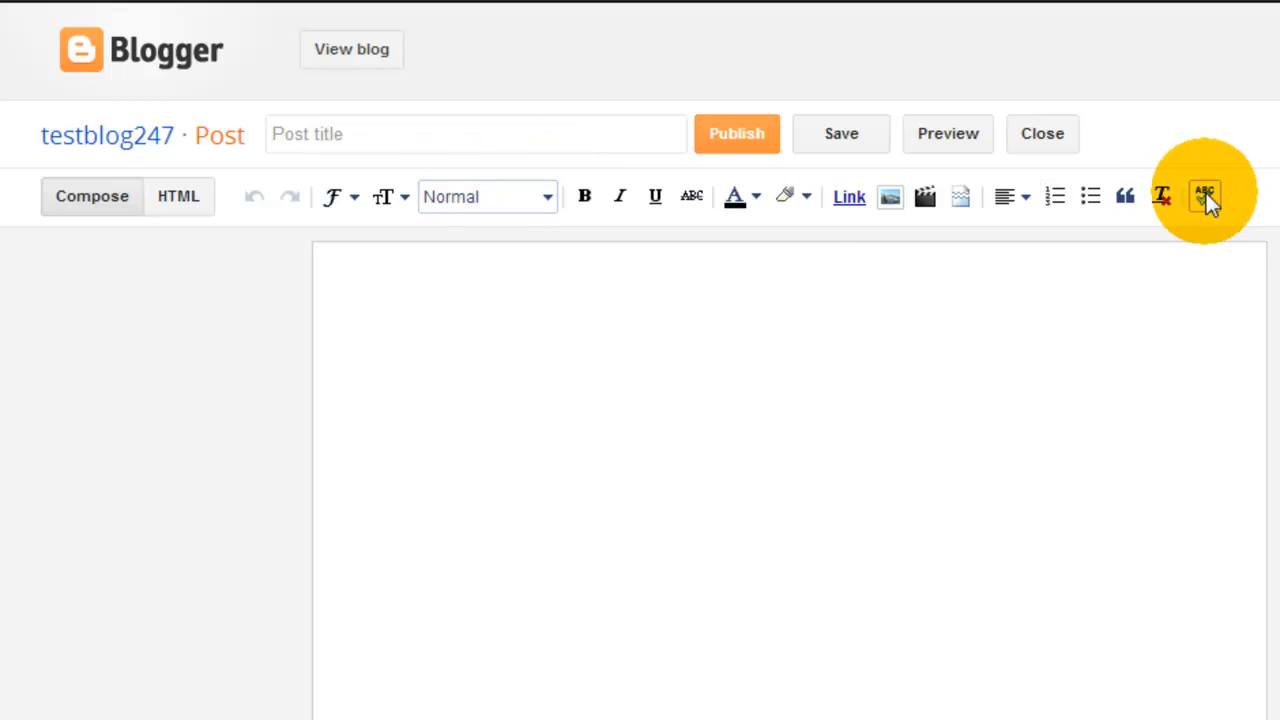
{"action": "left_click", "coordinate": [437, 134]}
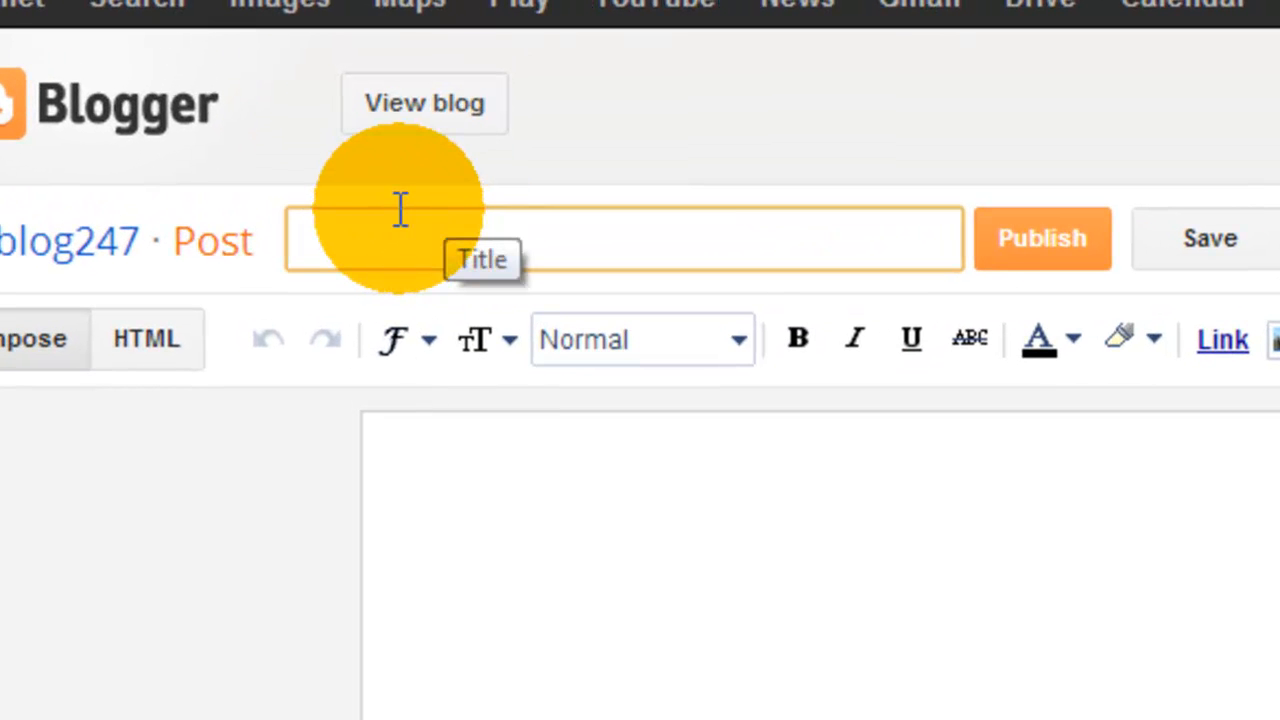
{"action": "type", "text": "This is my Firs"}
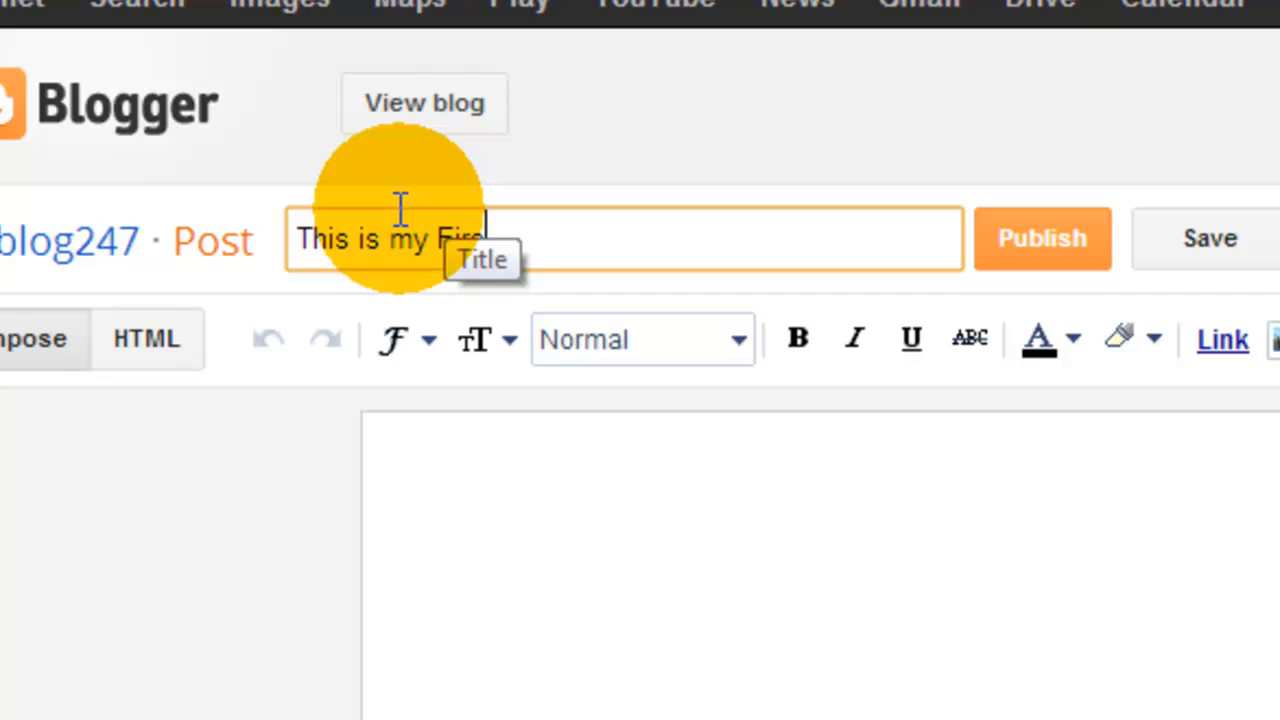
{"action": "type", "text": "t "}
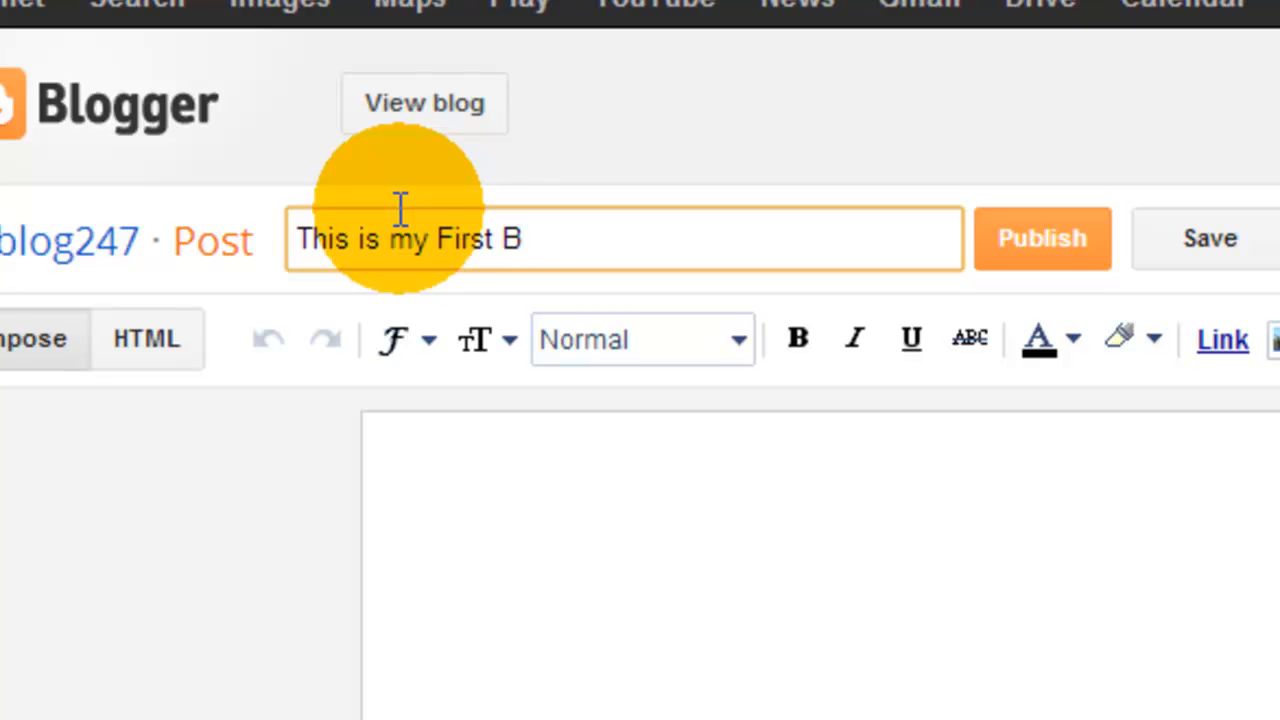
{"action": "type", "text": "Blog Post"}
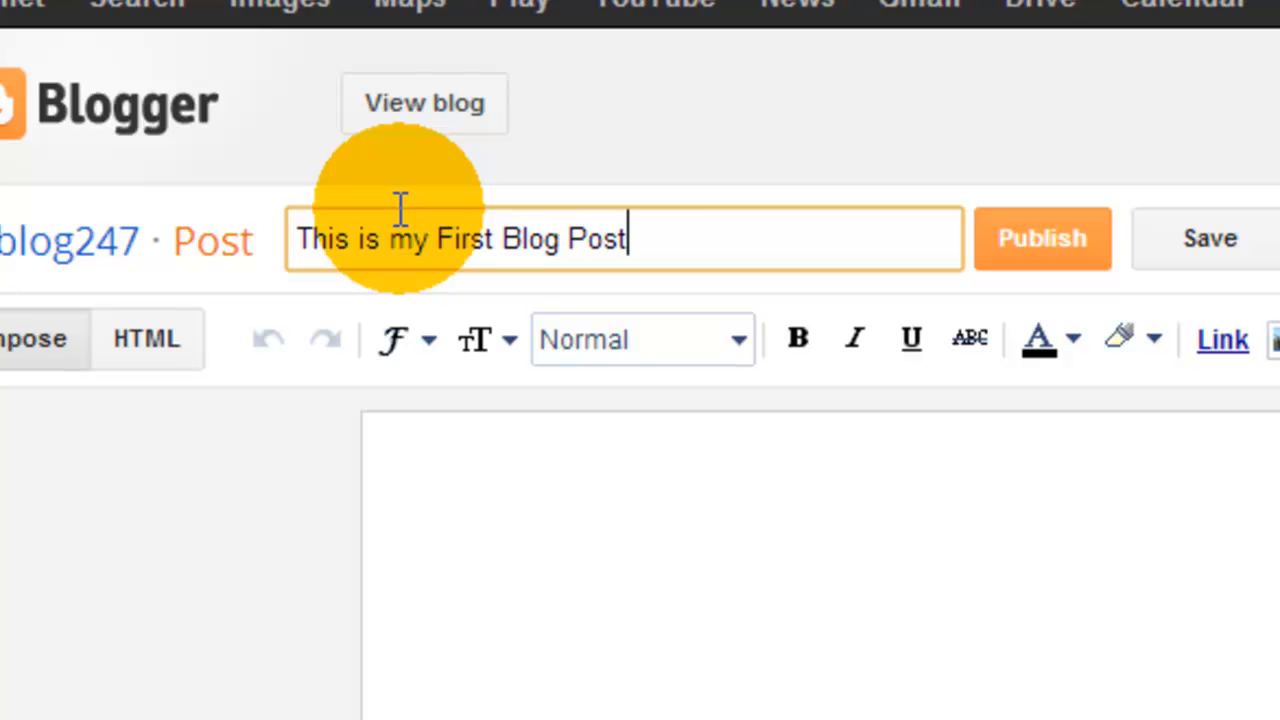
Start the post body with "This is my first blog post on my new blog. I am very".
{"action": "left_click", "coordinate": [549, 497]}
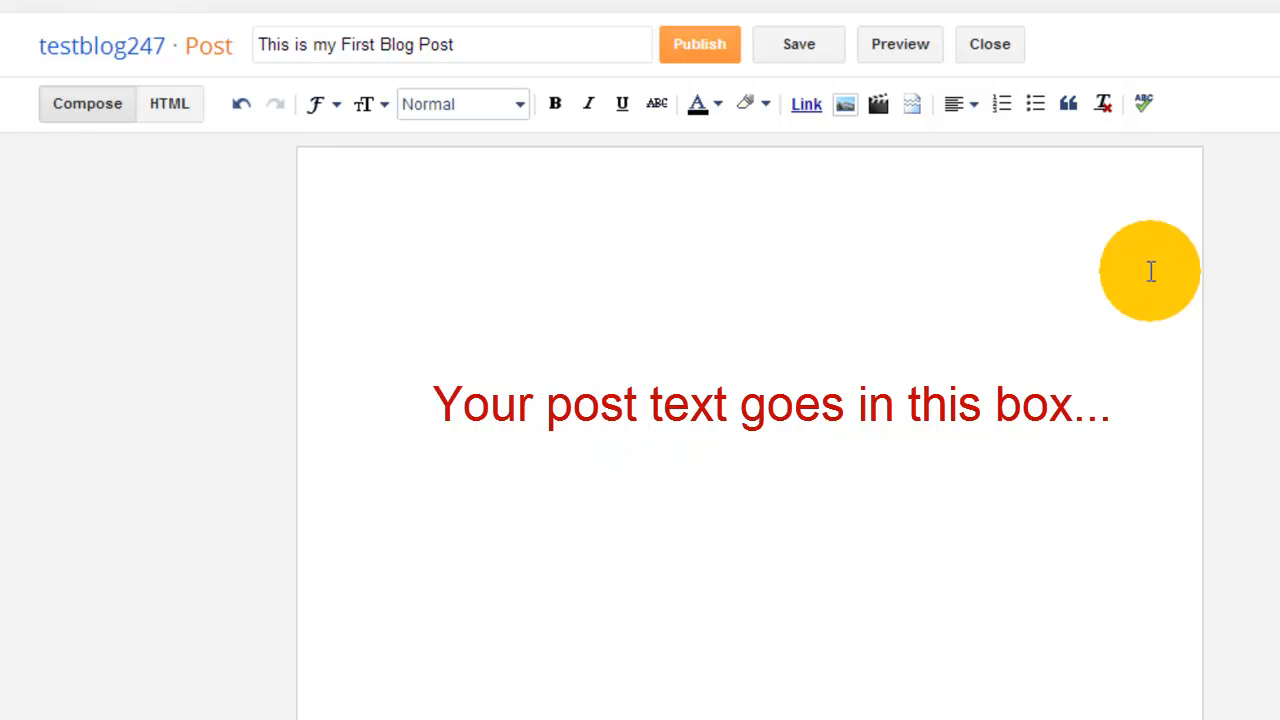
{"action": "type", "text": "This siu"}
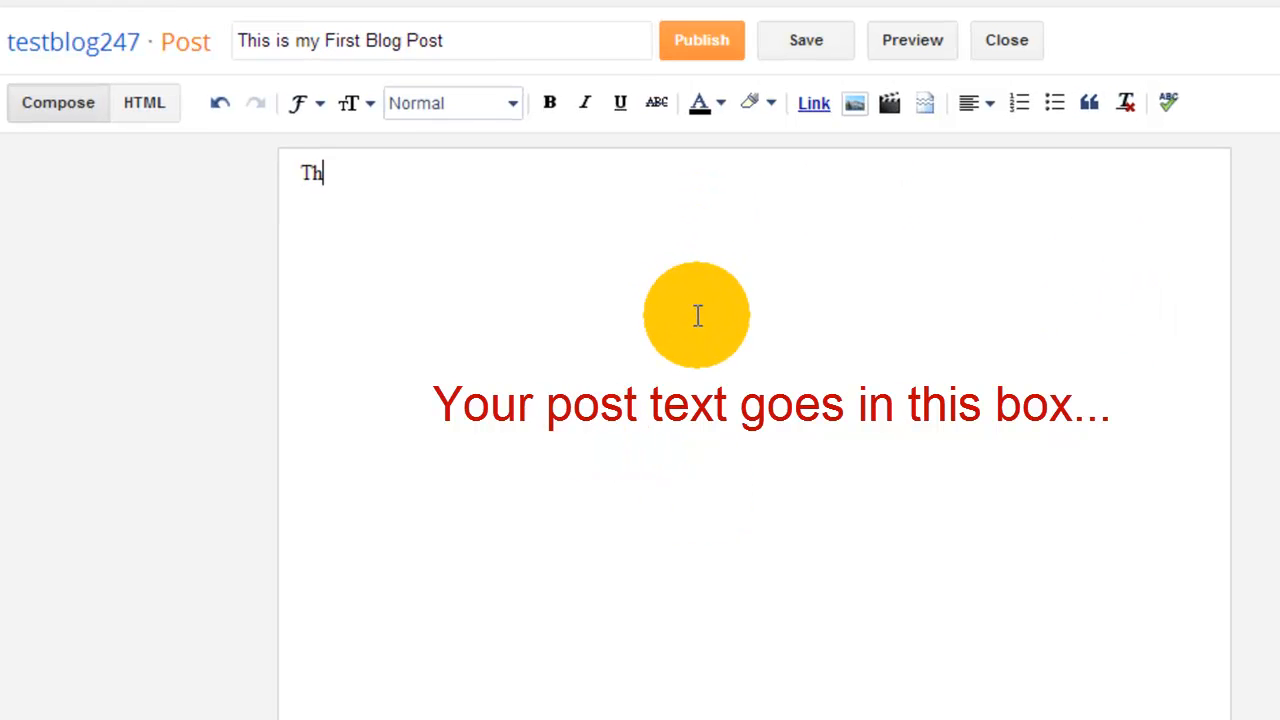
{"action": "type", "text": "is my firs"}
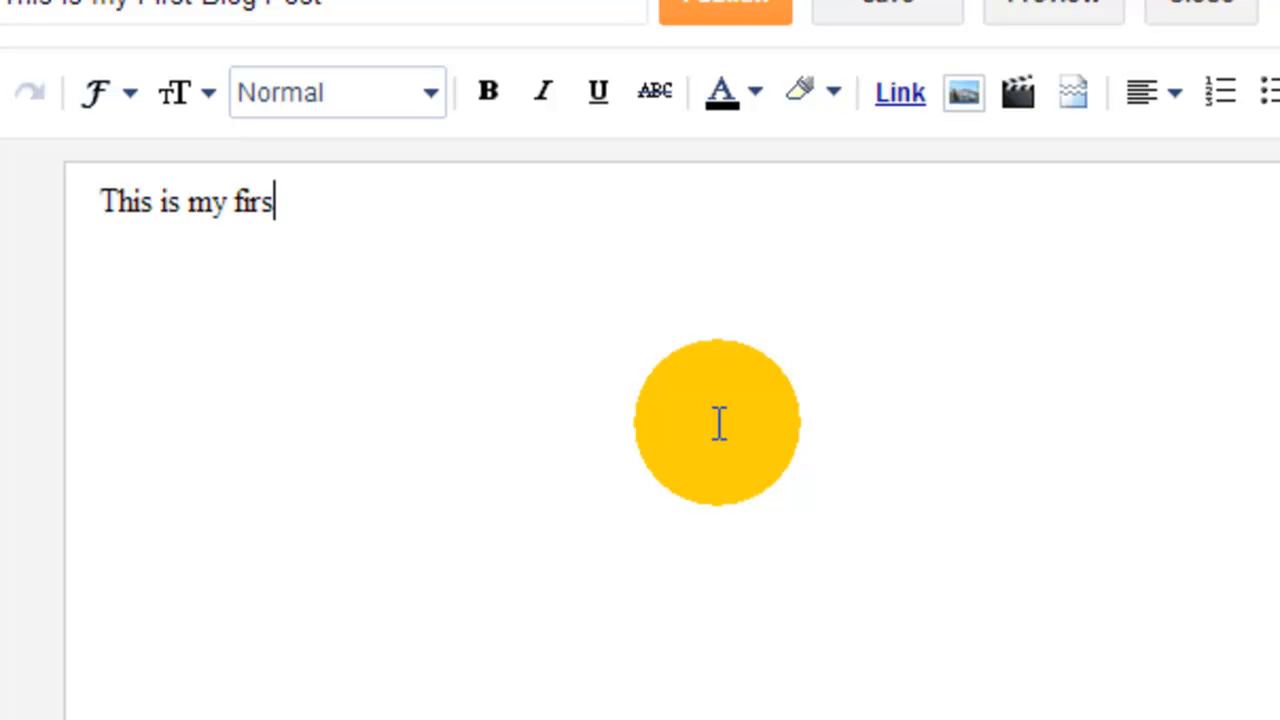
{"action": "type", "text": "t blog post on my new "}
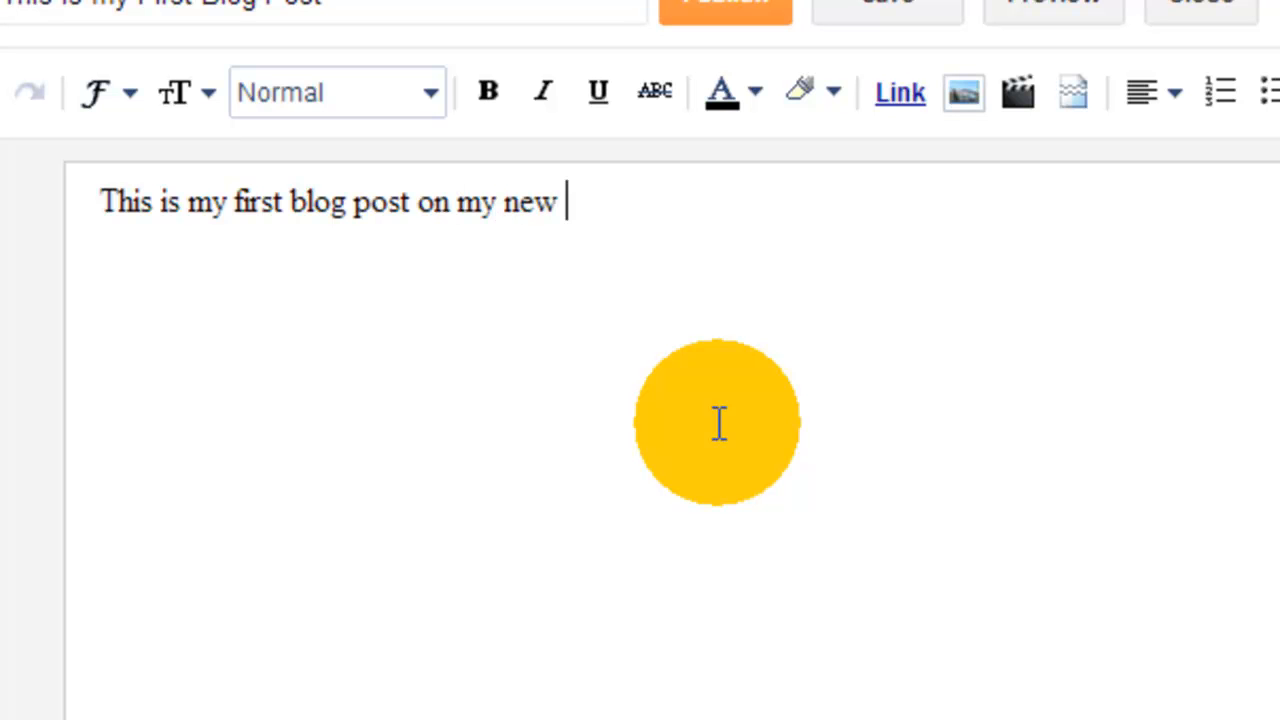
{"action": "type", "text": "blo"}
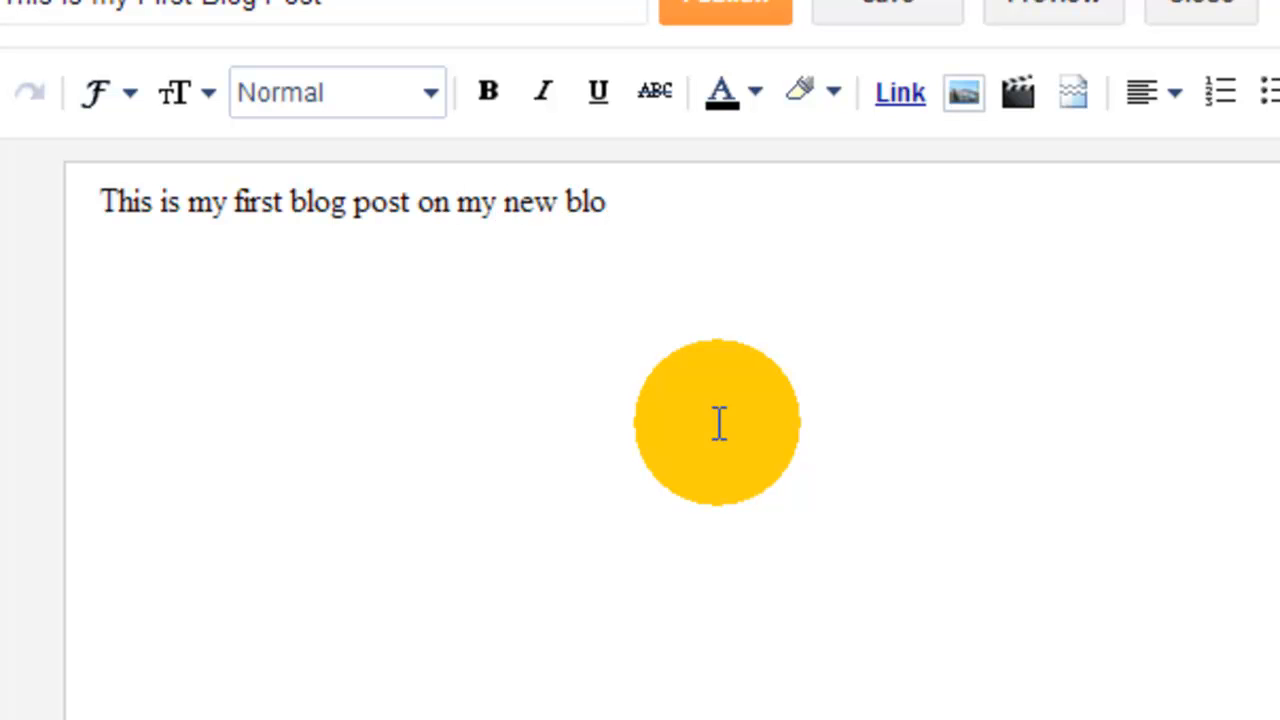
{"action": "type", "text": "g. I am very"}
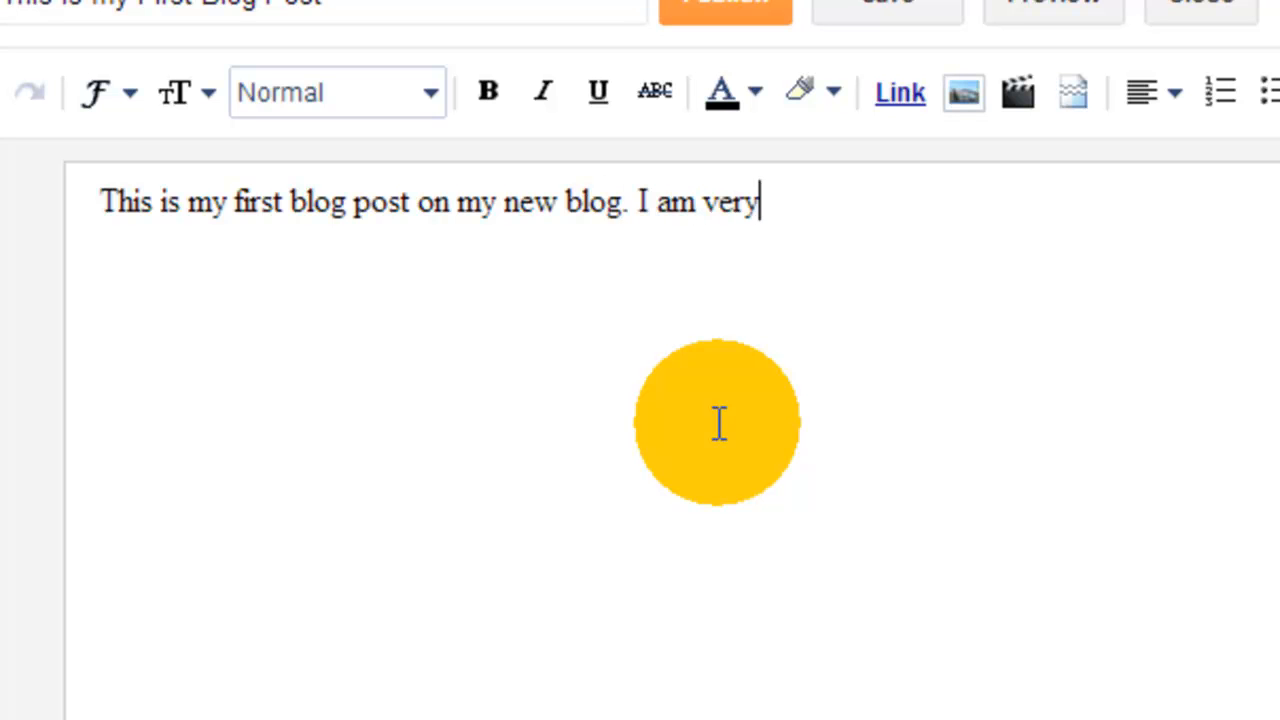
{"action": "type", "text": " excited to get started and to sha"}
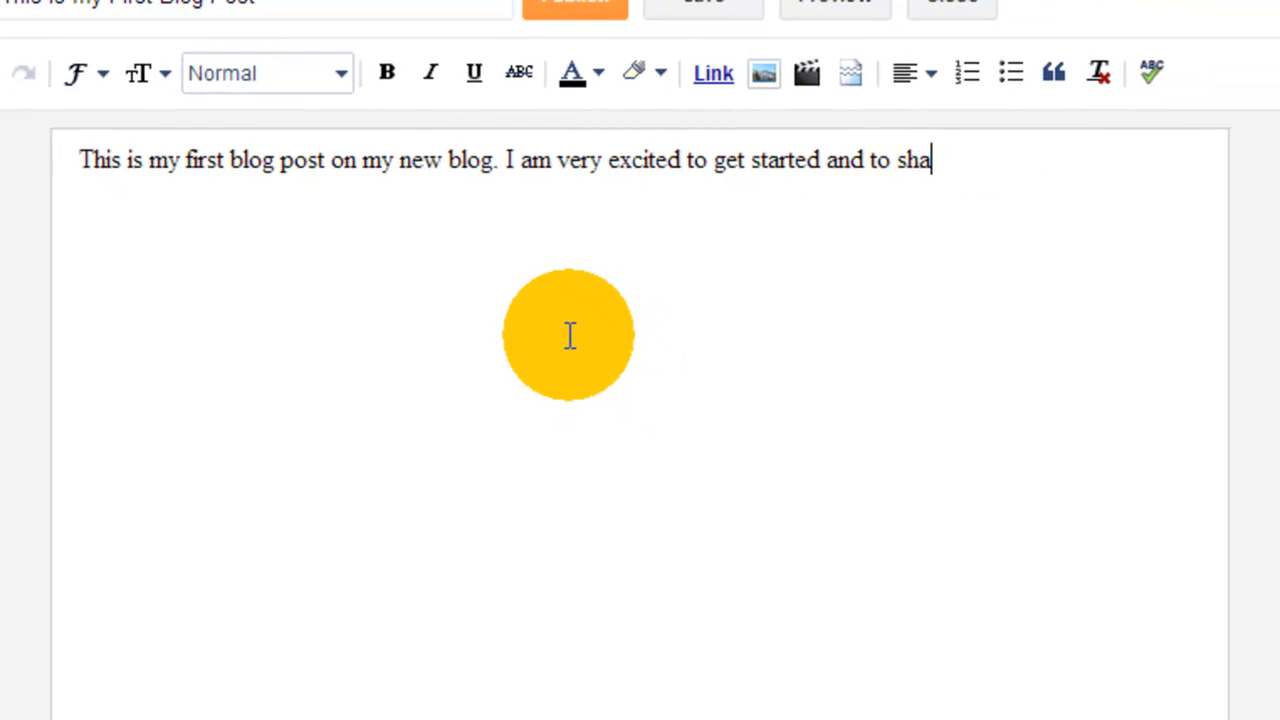
{"action": "type", "text": "re my busin"}
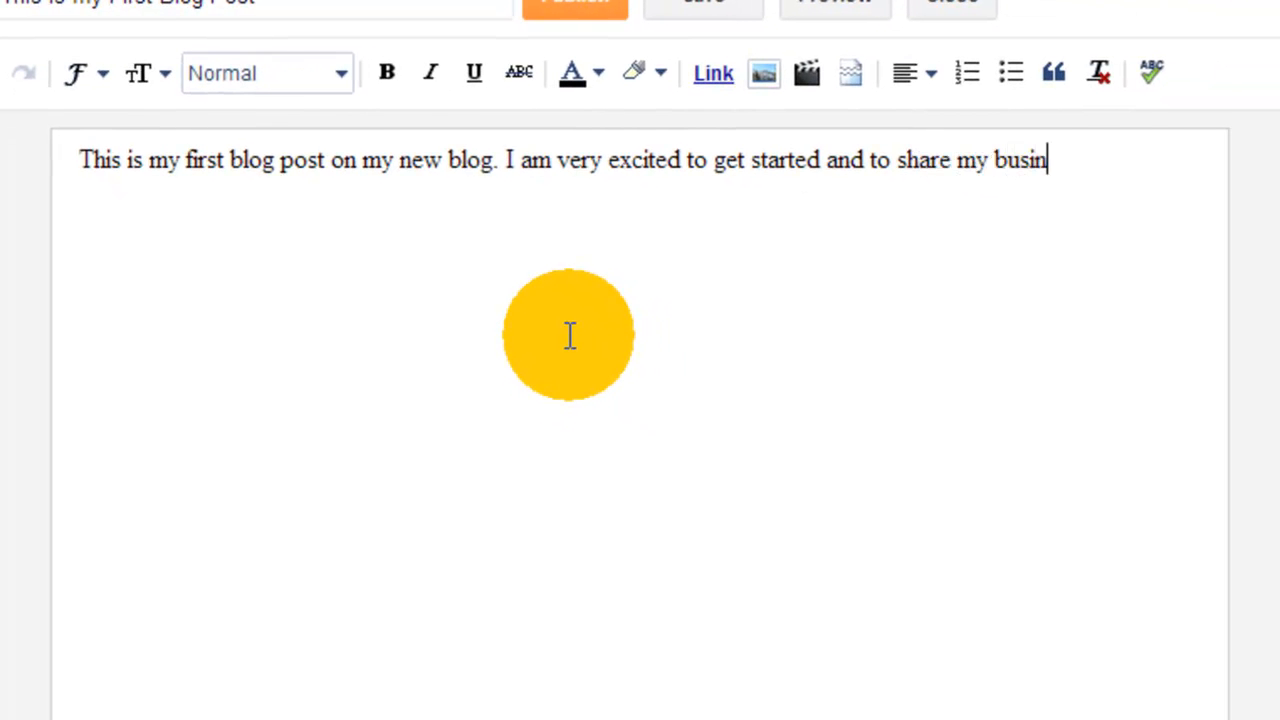
{"action": "type", "text": "ess and personal"}
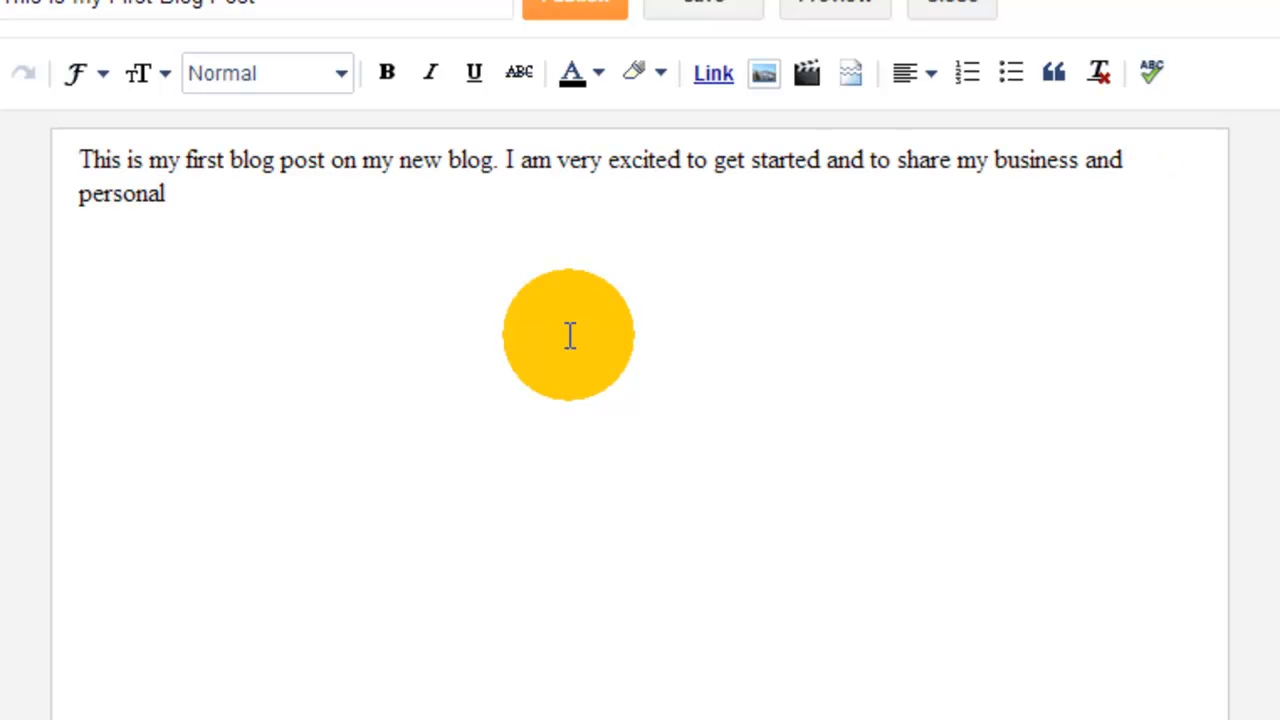
{"action": "type", "text": " informstion withthose wh"}
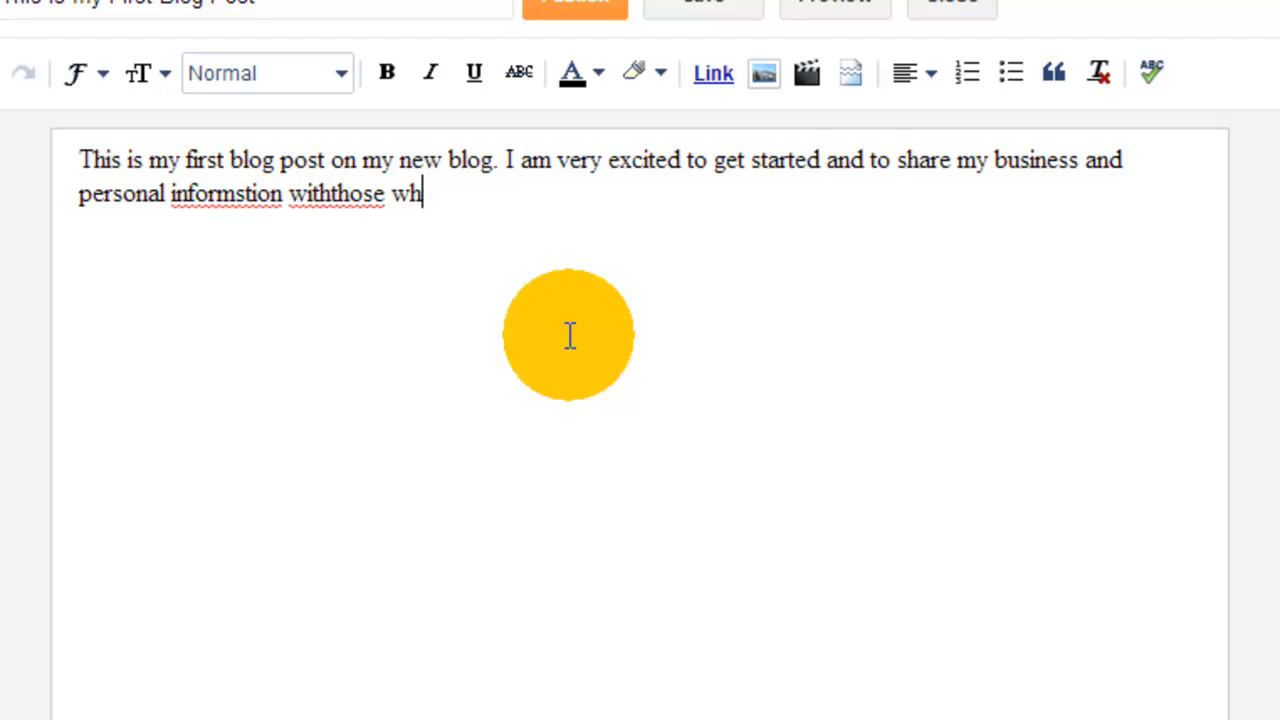
{"action": "type", "text": "o want to read."}
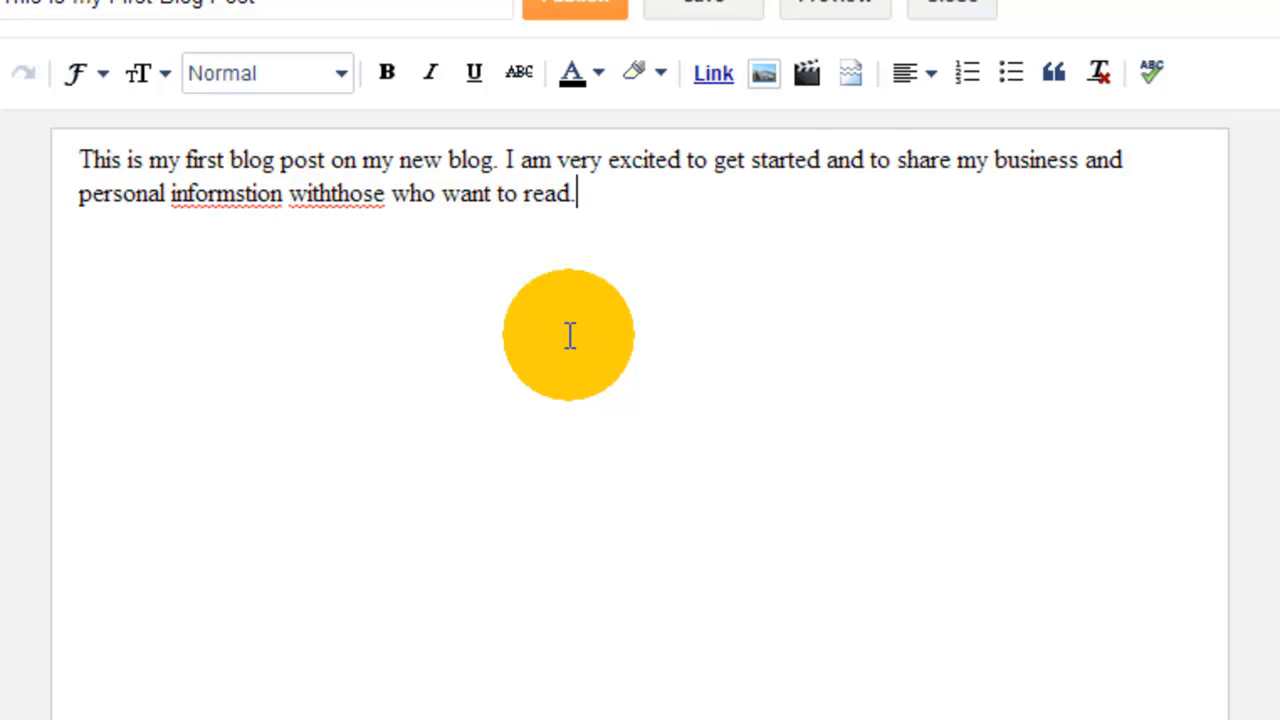
Correct the two misspelled words in the post to "information" and "with those", and turn on the spelling check.
{"action": "right_click", "coordinate": [228, 196]}
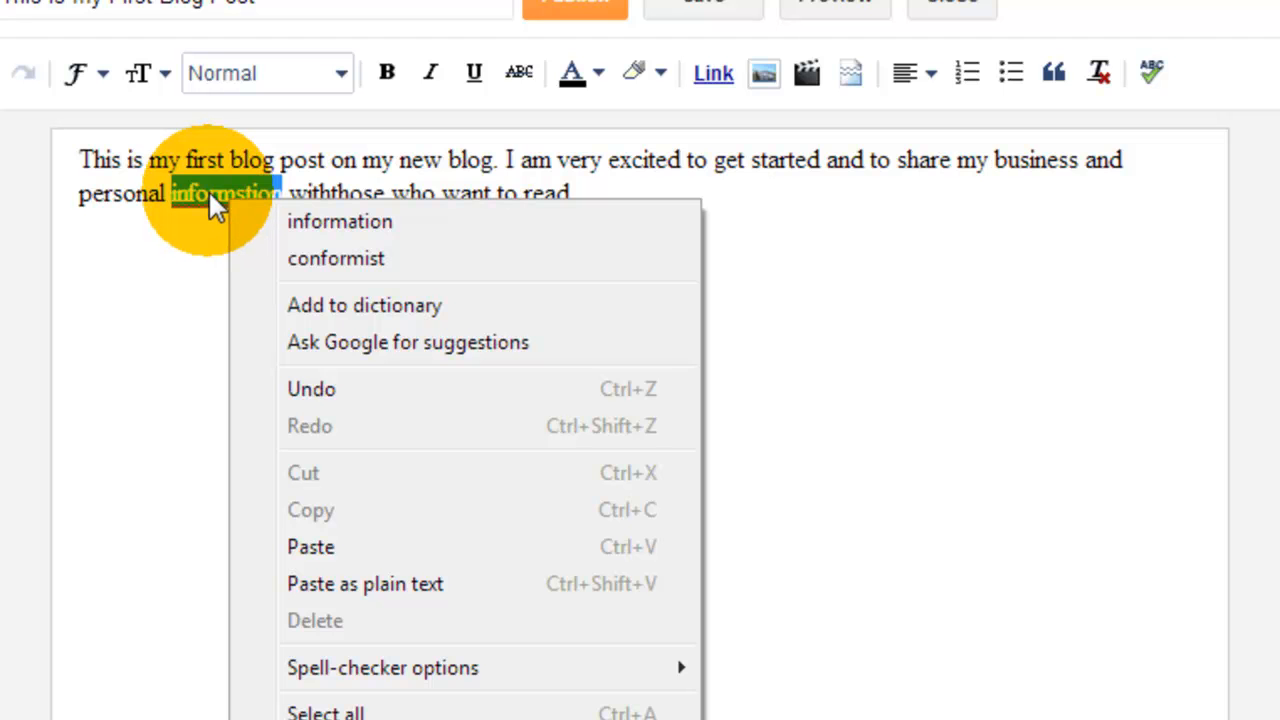
{"action": "left_click", "coordinate": [314, 221]}
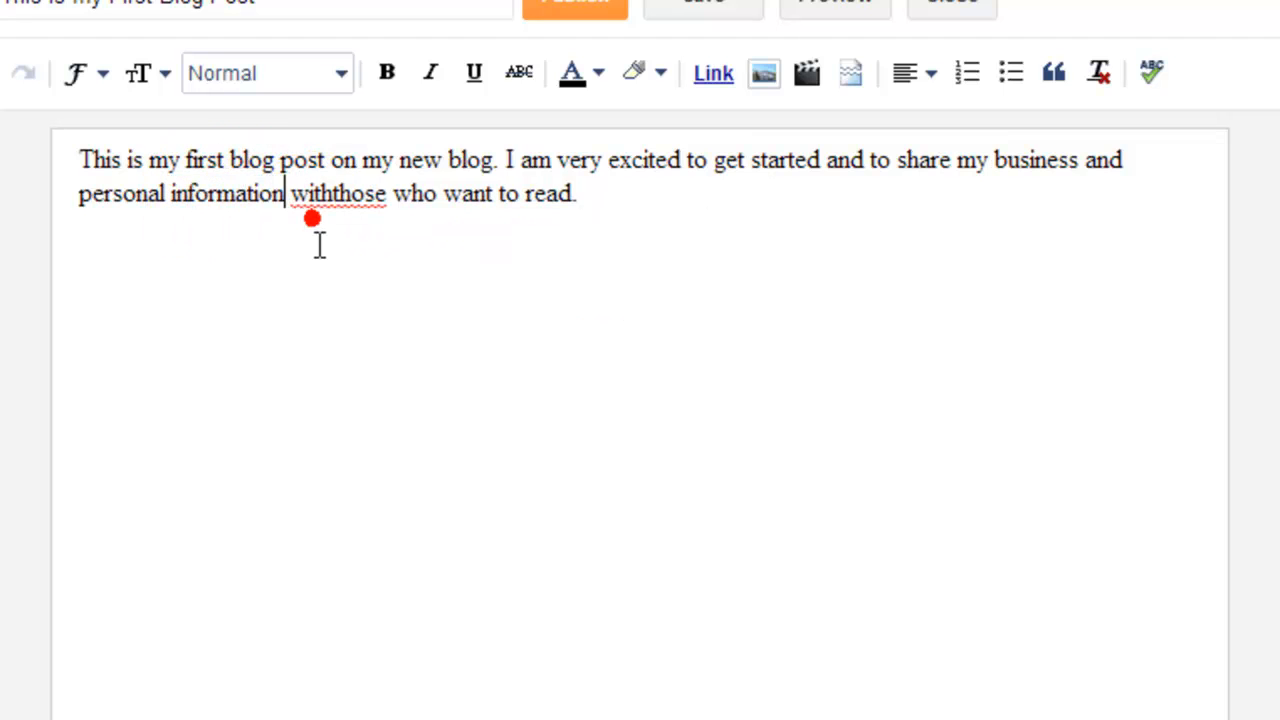
{"action": "right_click", "coordinate": [337, 196]}
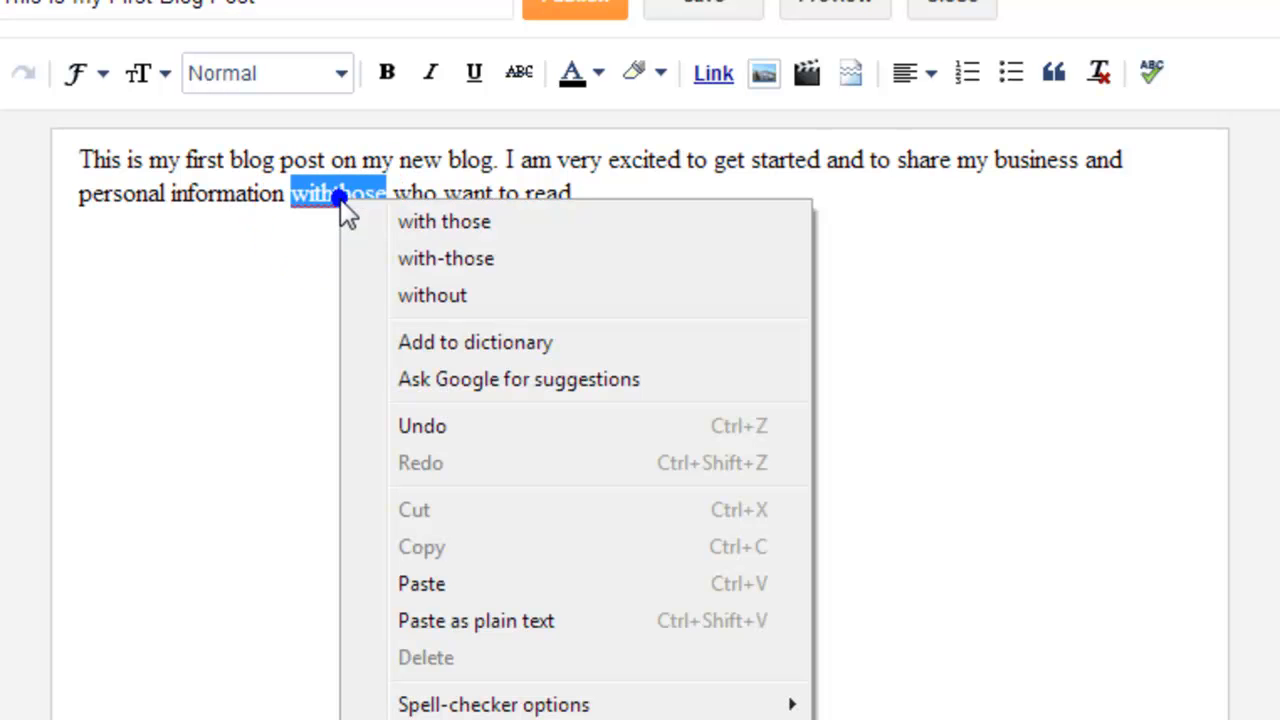
{"action": "left_click", "coordinate": [428, 223]}
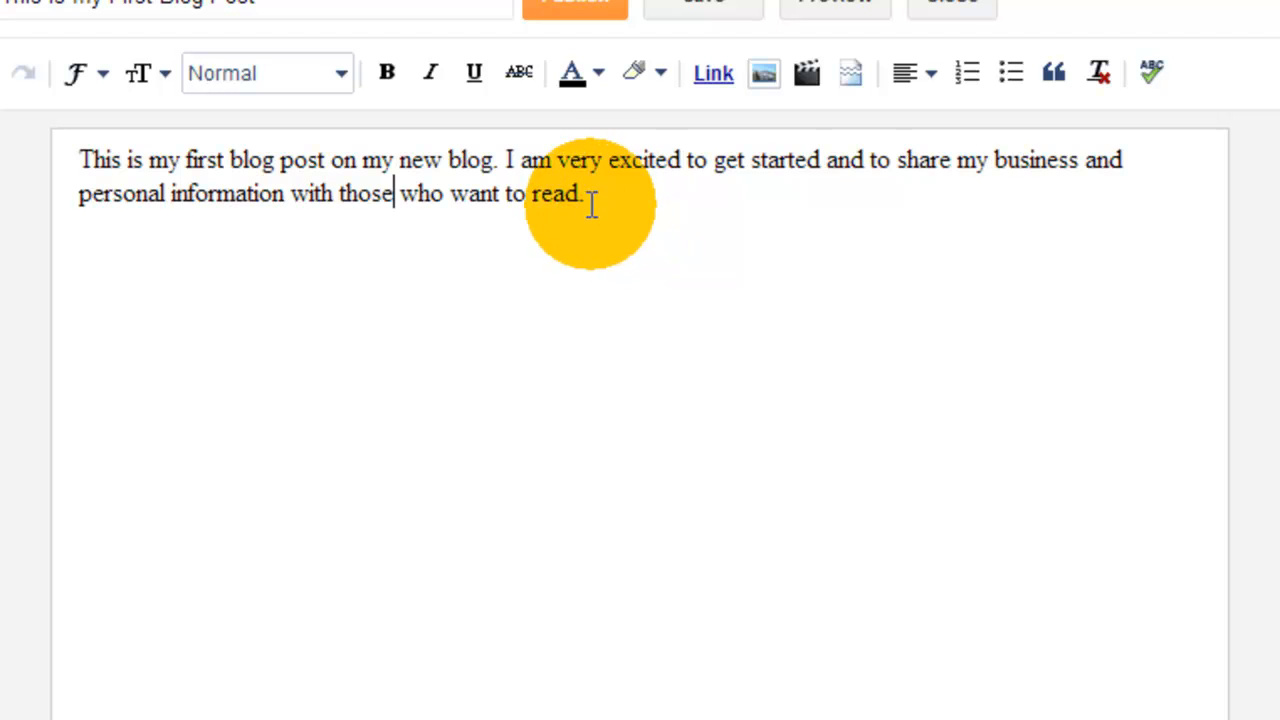
{"action": "left_click", "coordinate": [1153, 79]}
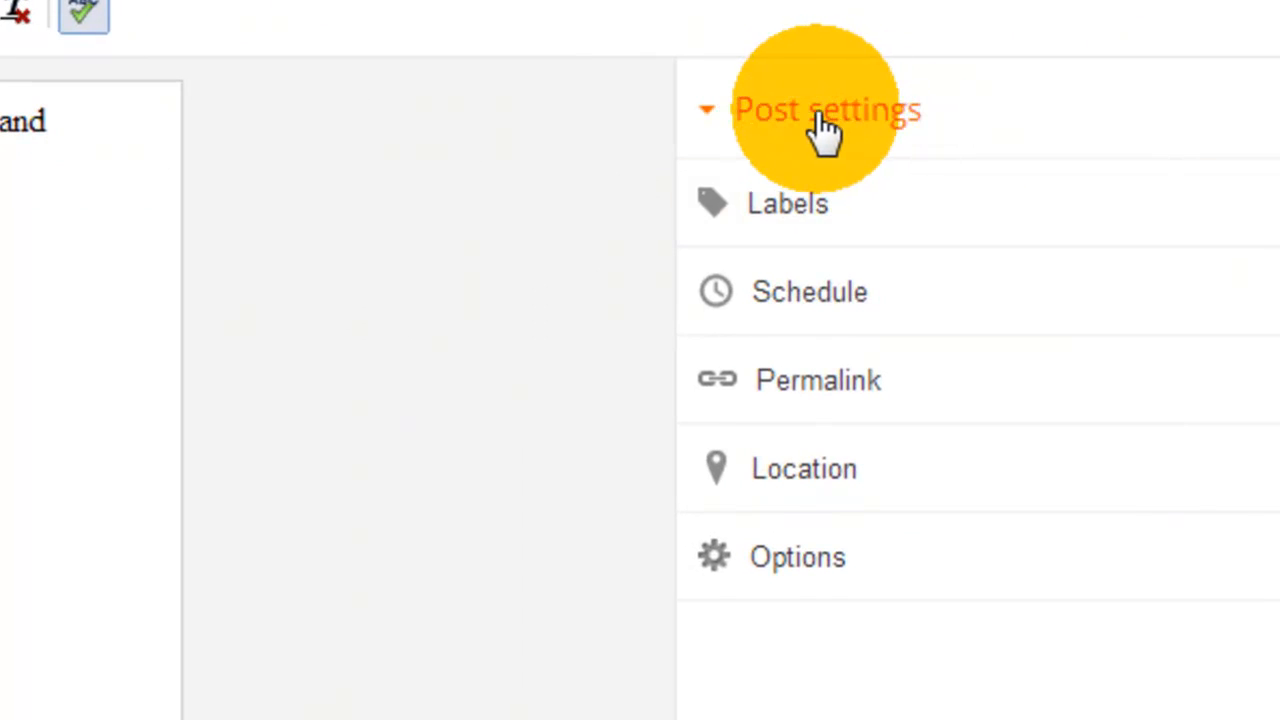
Add the labels "first blog post, new post" to the post settings.
{"action": "left_click", "coordinate": [790, 220]}
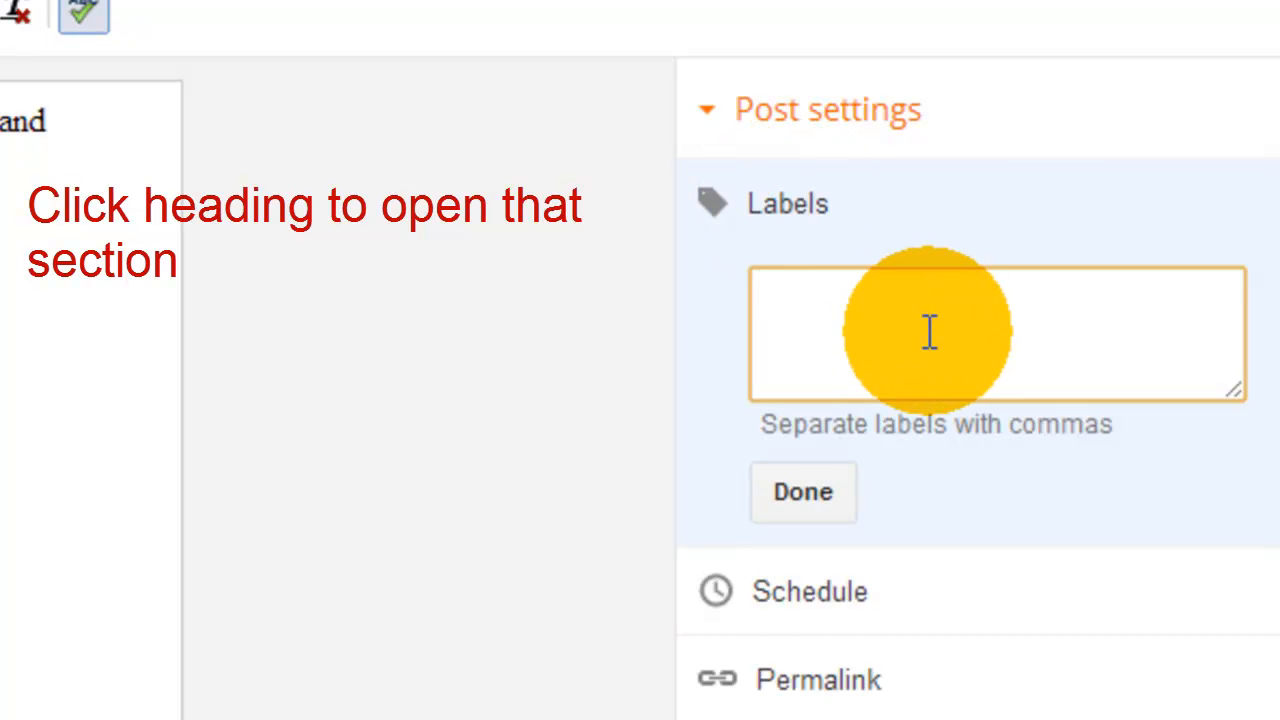
{"action": "type", "text": "first blo"}
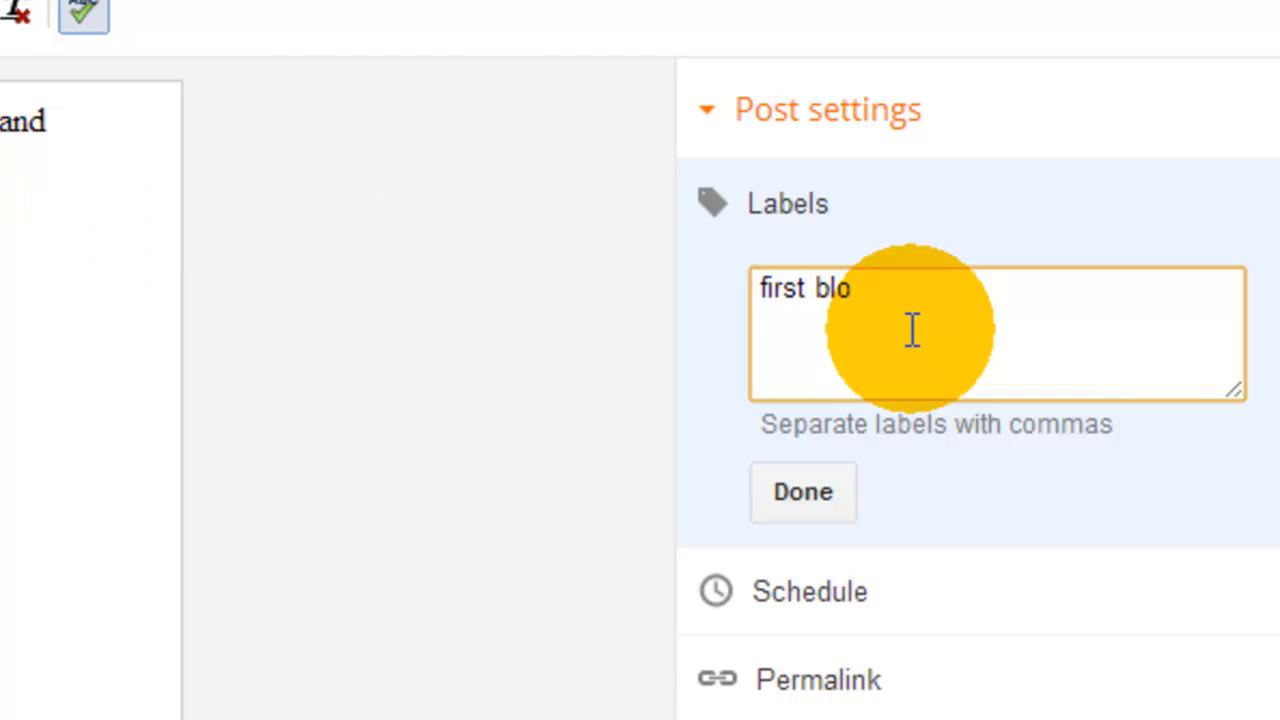
{"action": "type", "text": "g post,"}
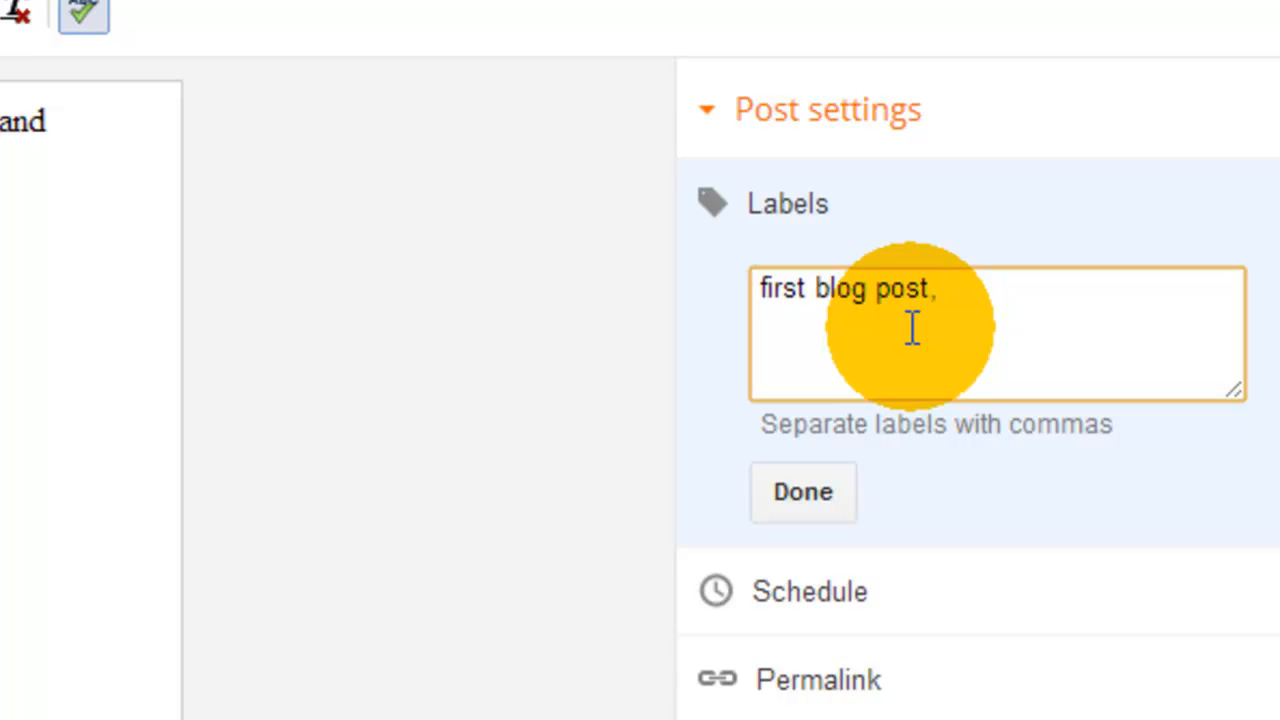
{"action": "type", "text": "new post"}
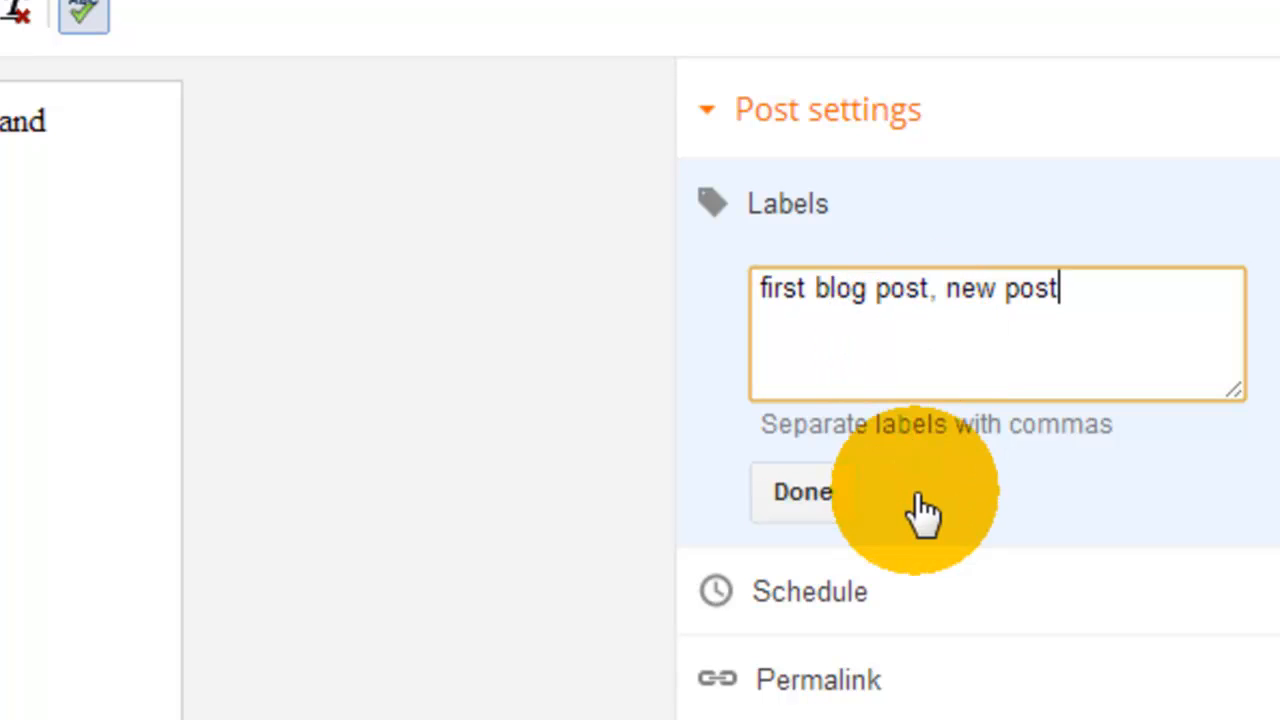
{"action": "left_click", "coordinate": [815, 495]}
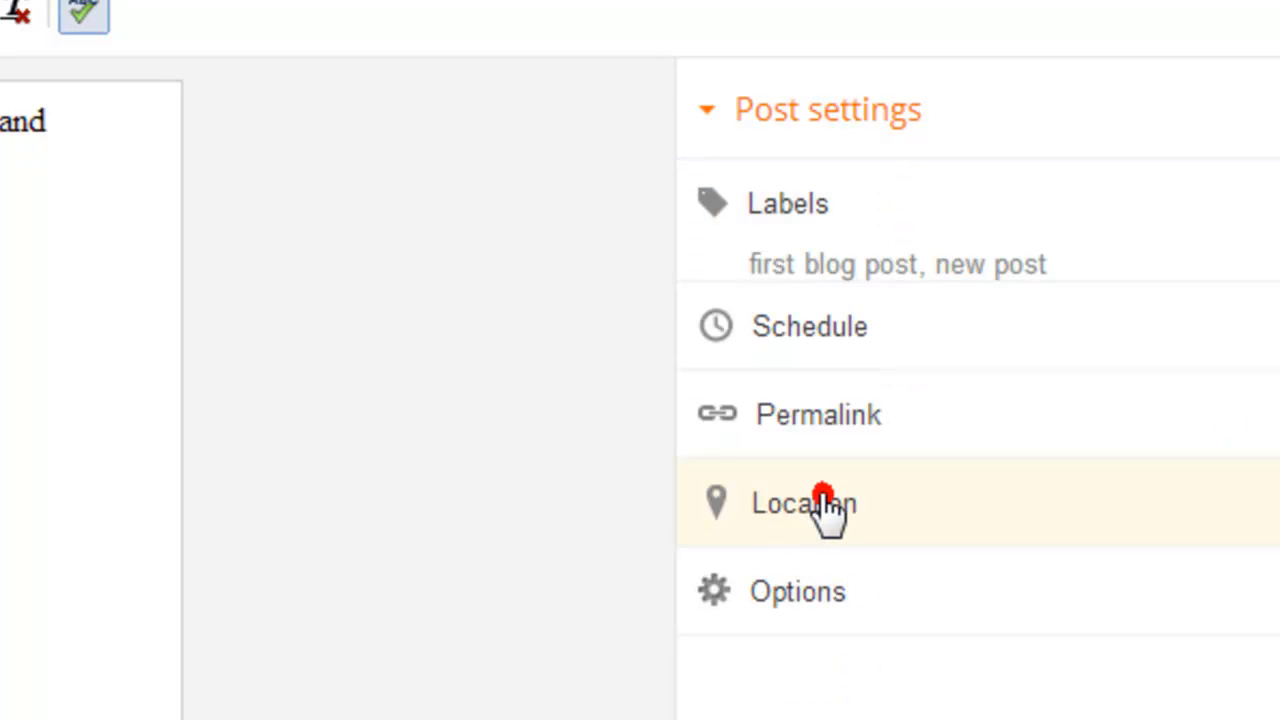
Try the Set date and time option for the post's schedule, and return the schedule to Automatic.
{"action": "left_click", "coordinate": [788, 355]}
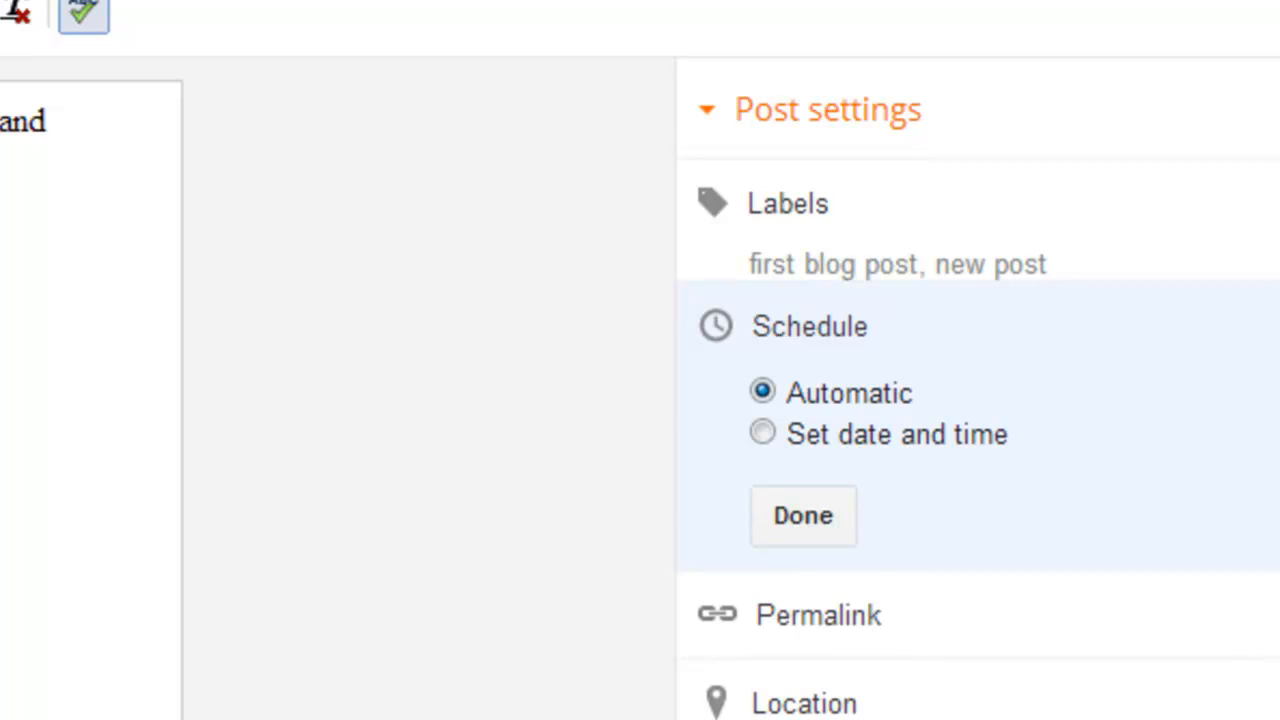
{"action": "left_click", "coordinate": [886, 436]}
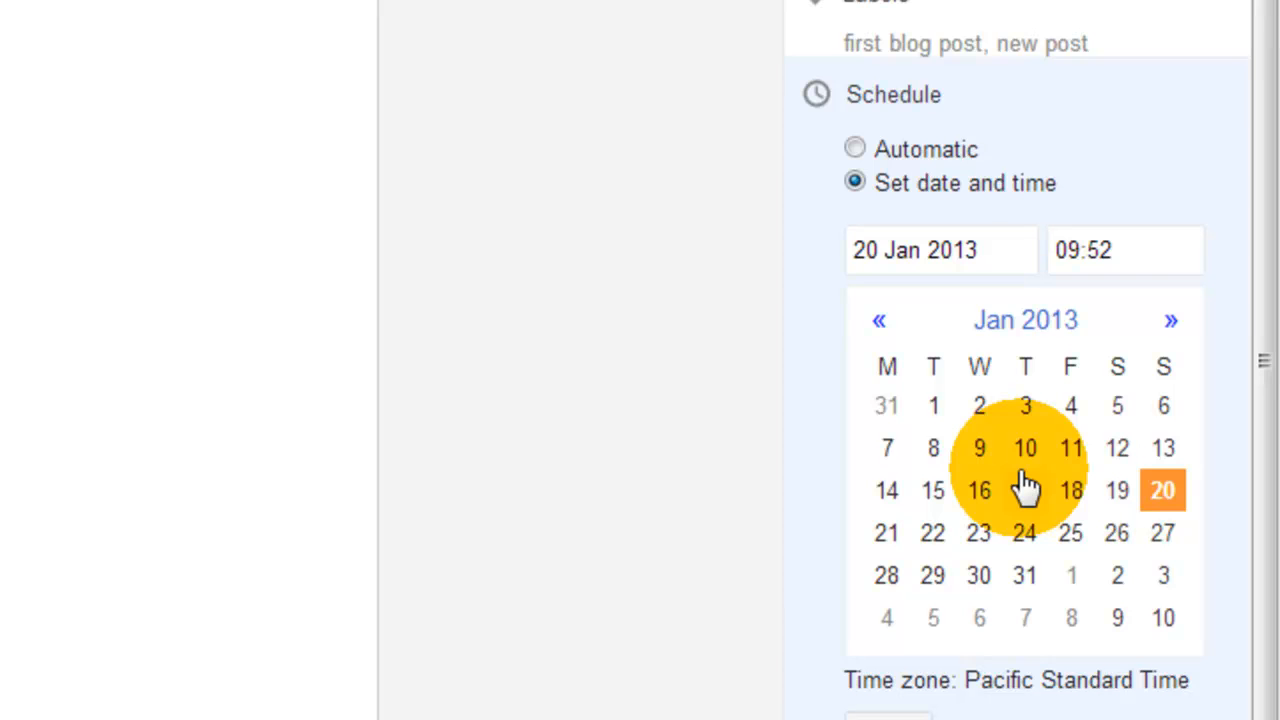
{"action": "left_click", "coordinate": [851, 152]}
{"action": "left_click", "coordinate": [893, 262]}
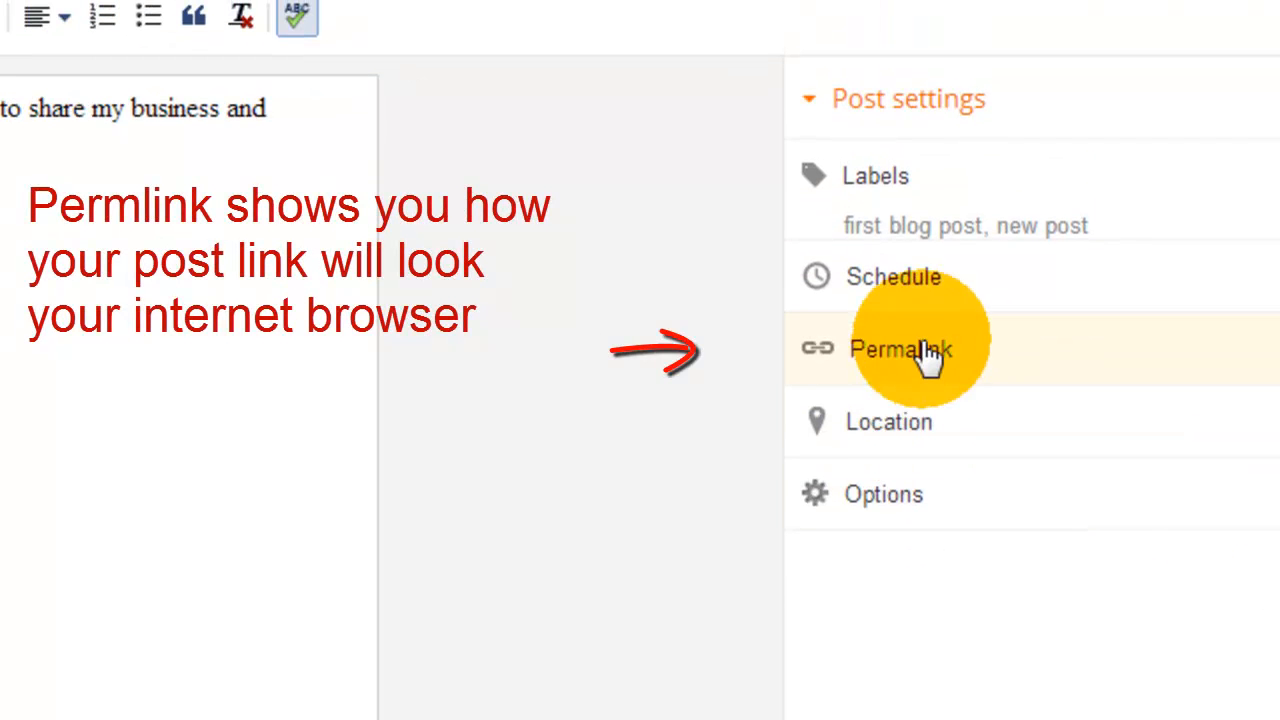
View the permalink options, and enter UK in the post's location setting.
{"action": "left_click", "coordinate": [926, 345]}
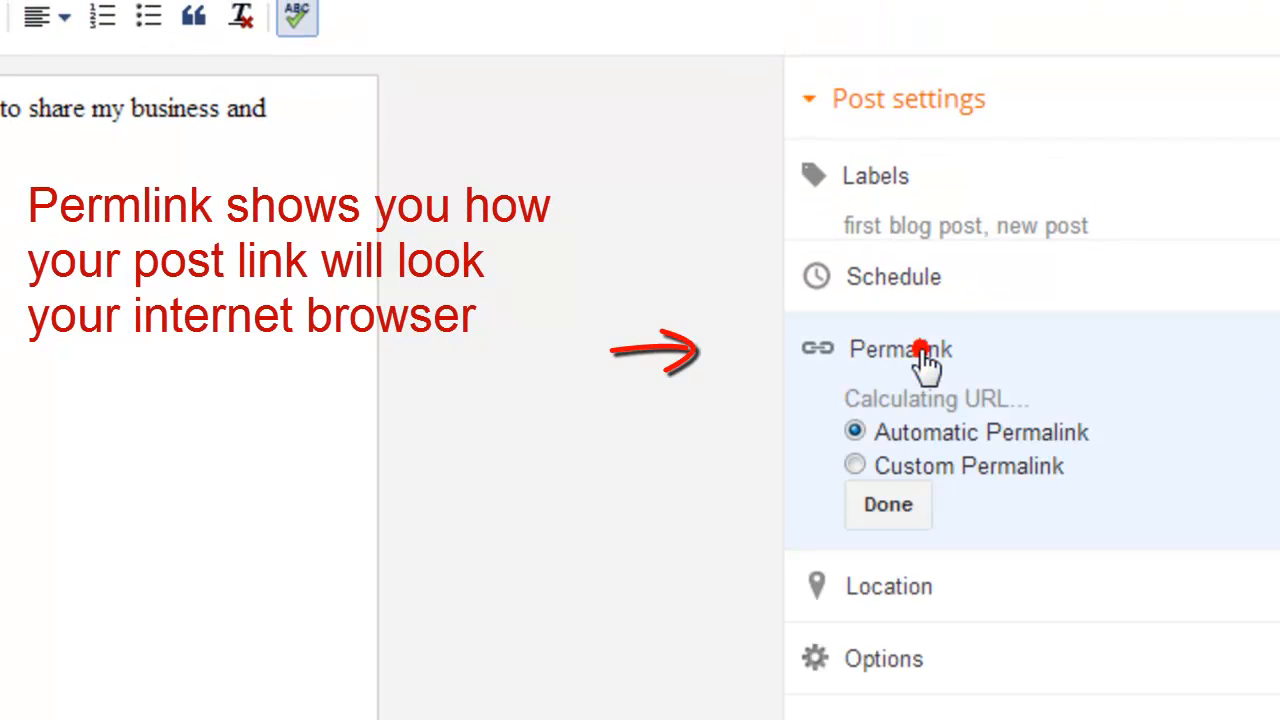
{"action": "left_click", "coordinate": [891, 366]}
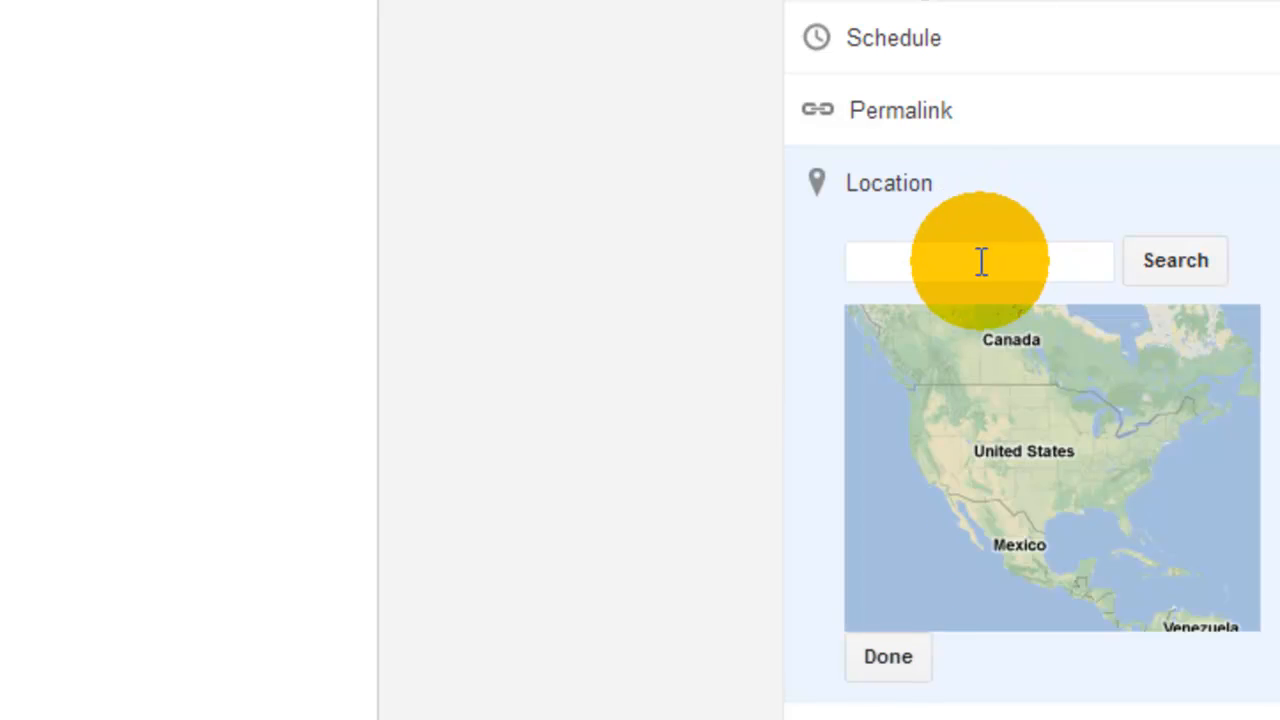
{"action": "left_click", "coordinate": [951, 266]}
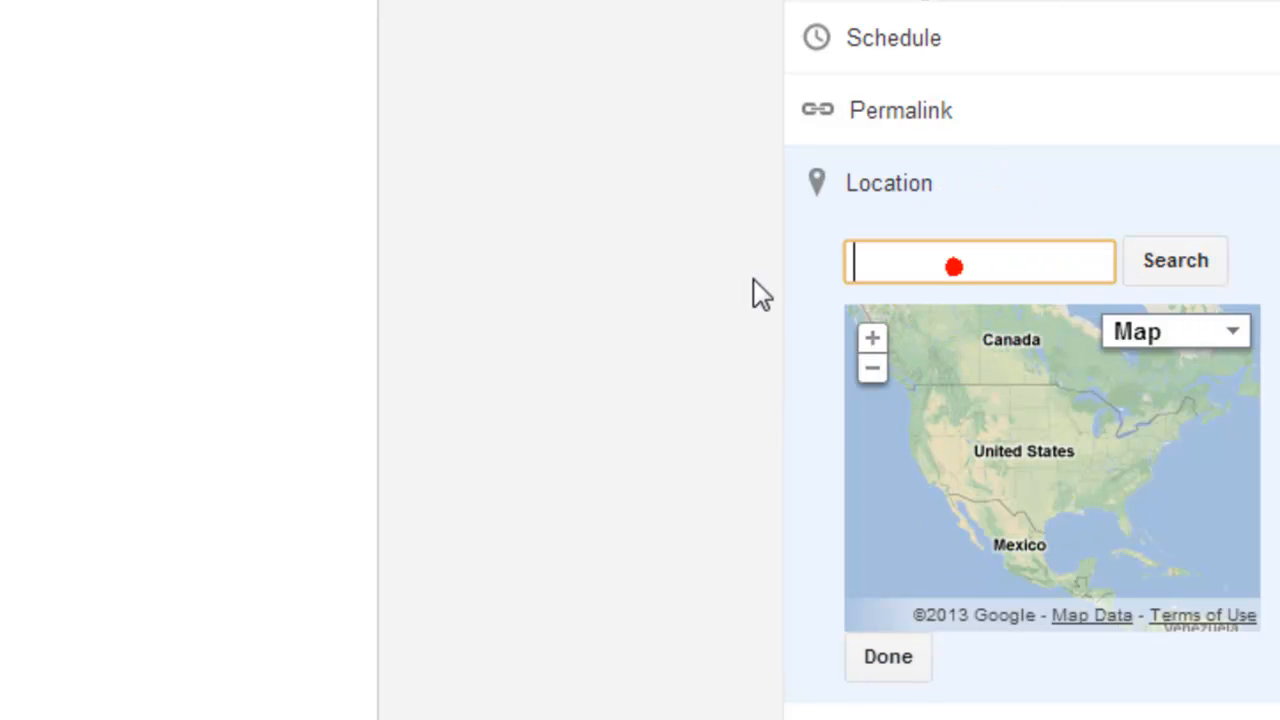
{"action": "type", "text": "UK"}
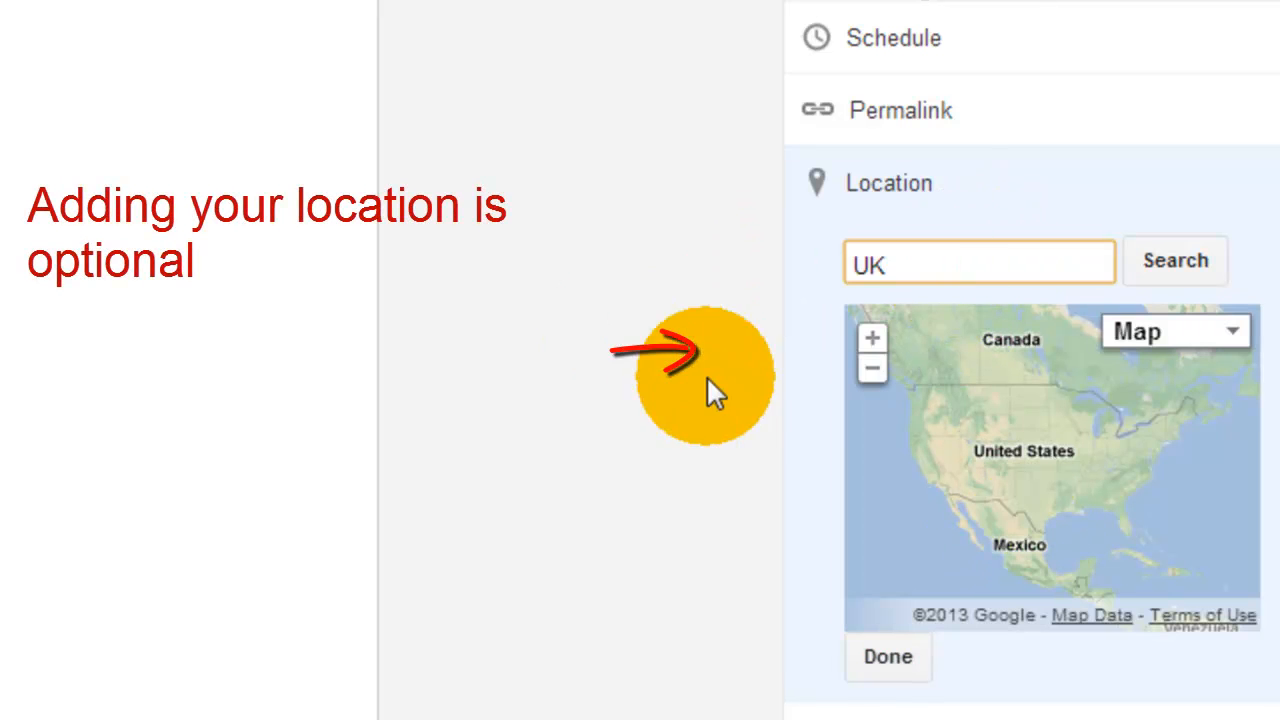
{"action": "left_click", "coordinate": [890, 668]}
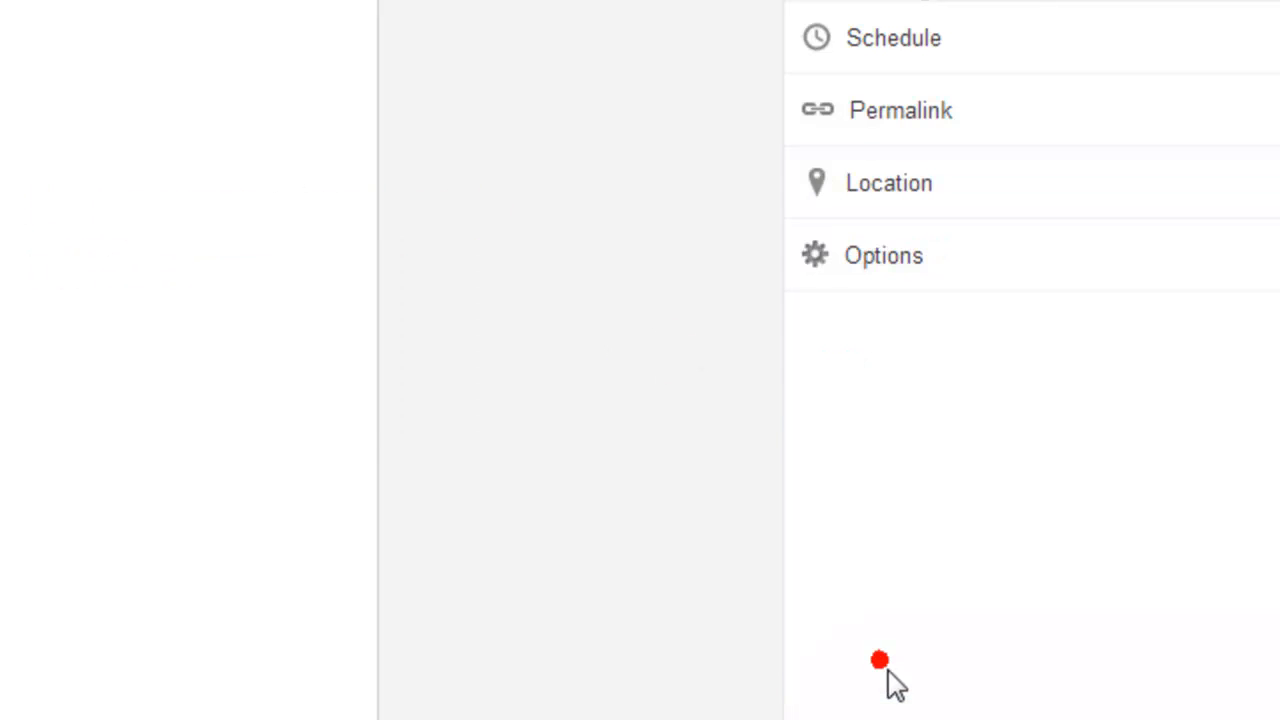
Set the line breaks in the post's options to 'Press "Enter" for line breaks'.
{"action": "left_click", "coordinate": [860, 262]}
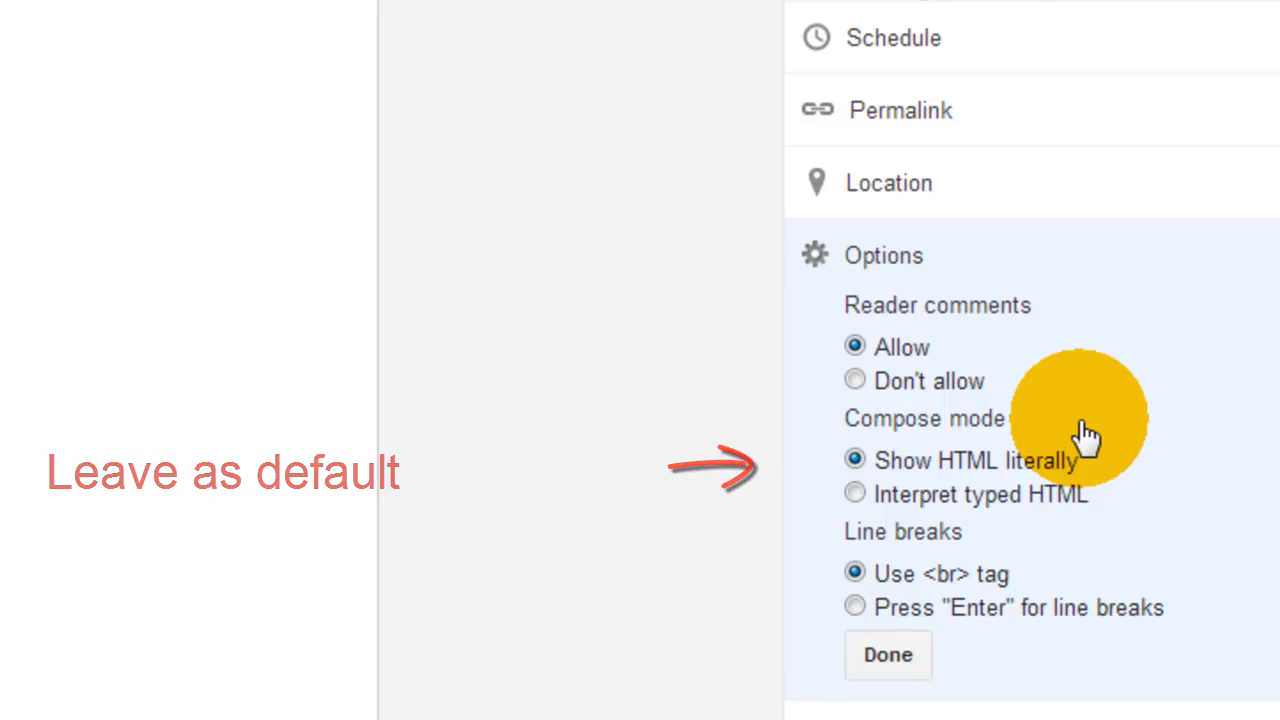
{"action": "left_click", "coordinate": [856, 608]}
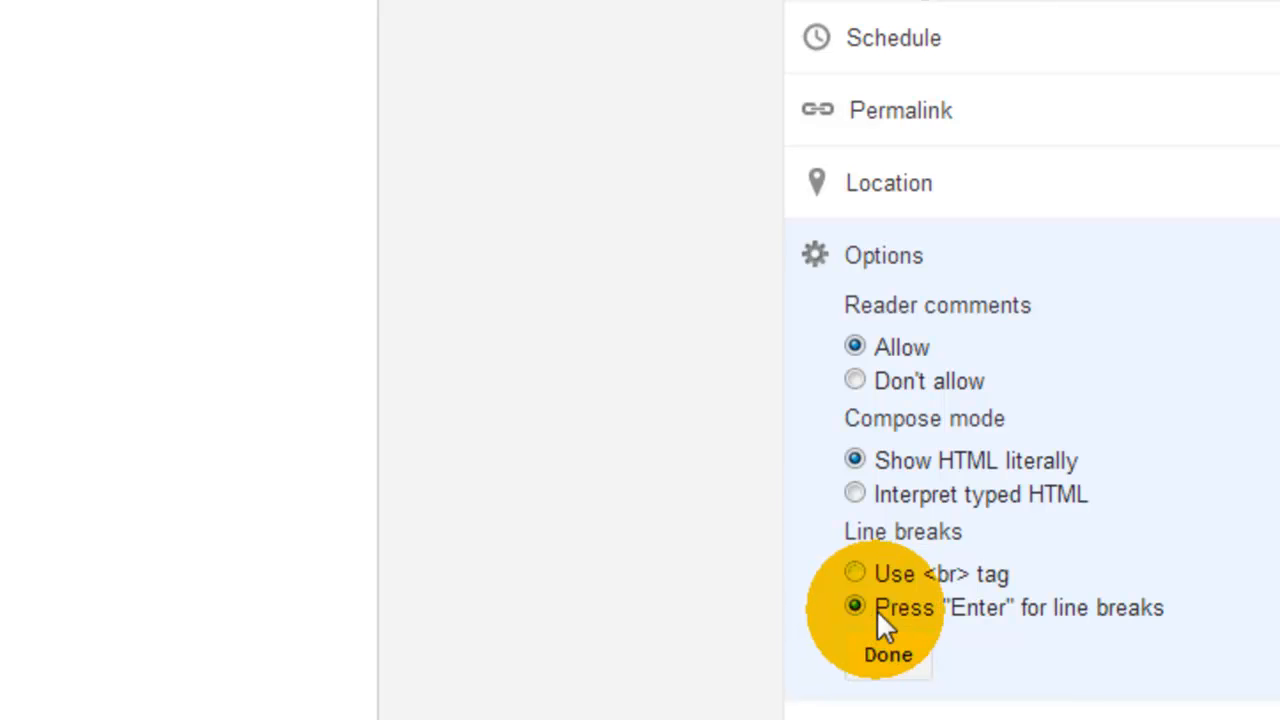
{"action": "left_click", "coordinate": [1095, 666]}
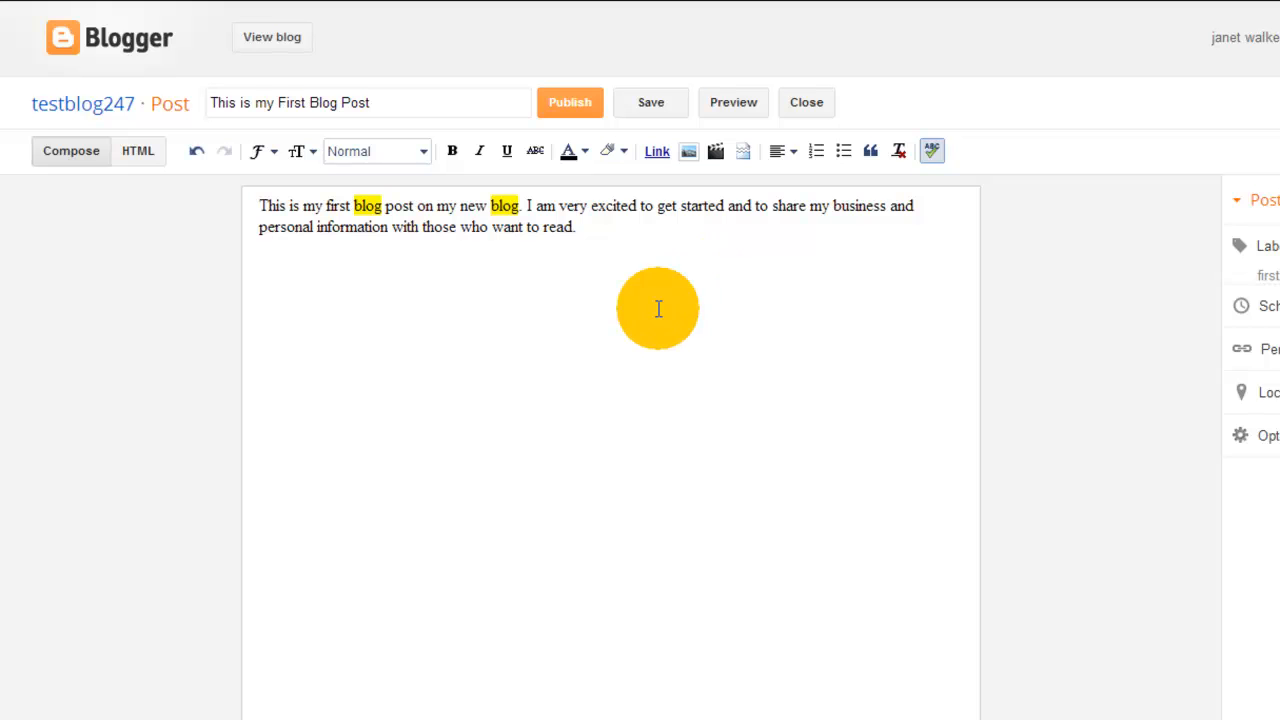
Save the blog post and preview it.
{"action": "scroll", "coordinate": [466, 284], "scroll_direction": "down", "scroll_amount": 1}
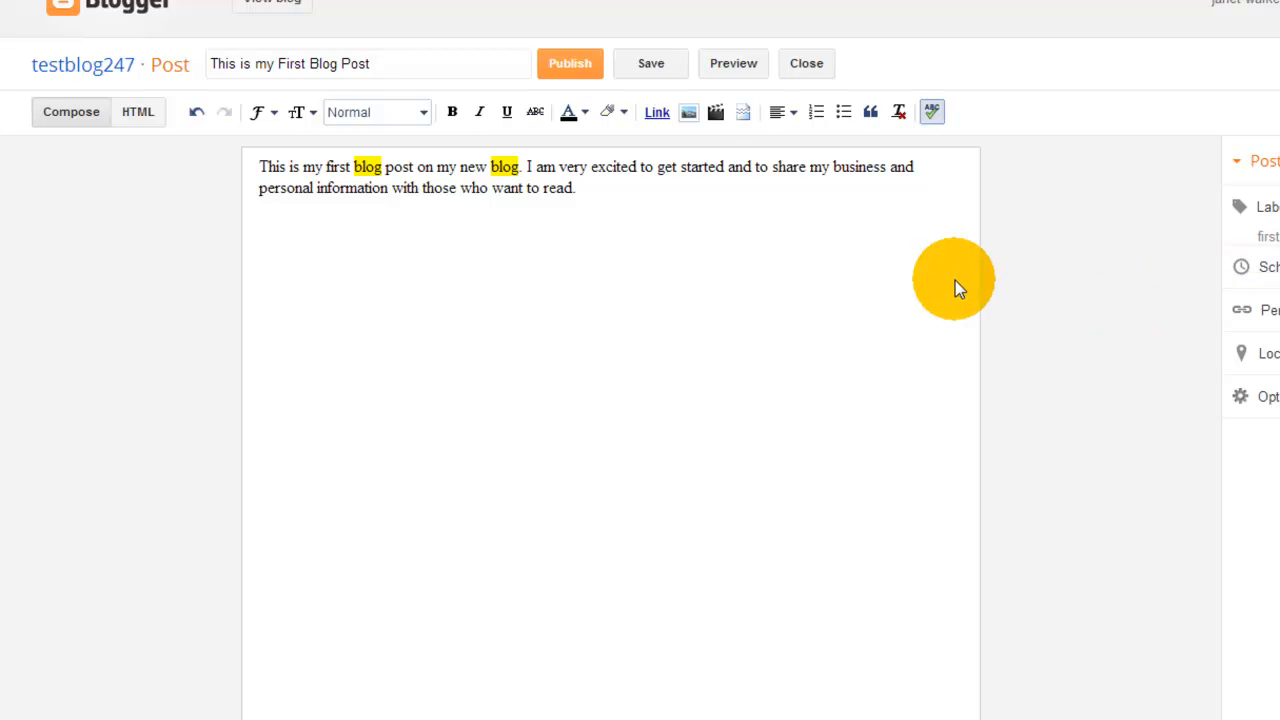
{"action": "left_click", "coordinate": [651, 63]}
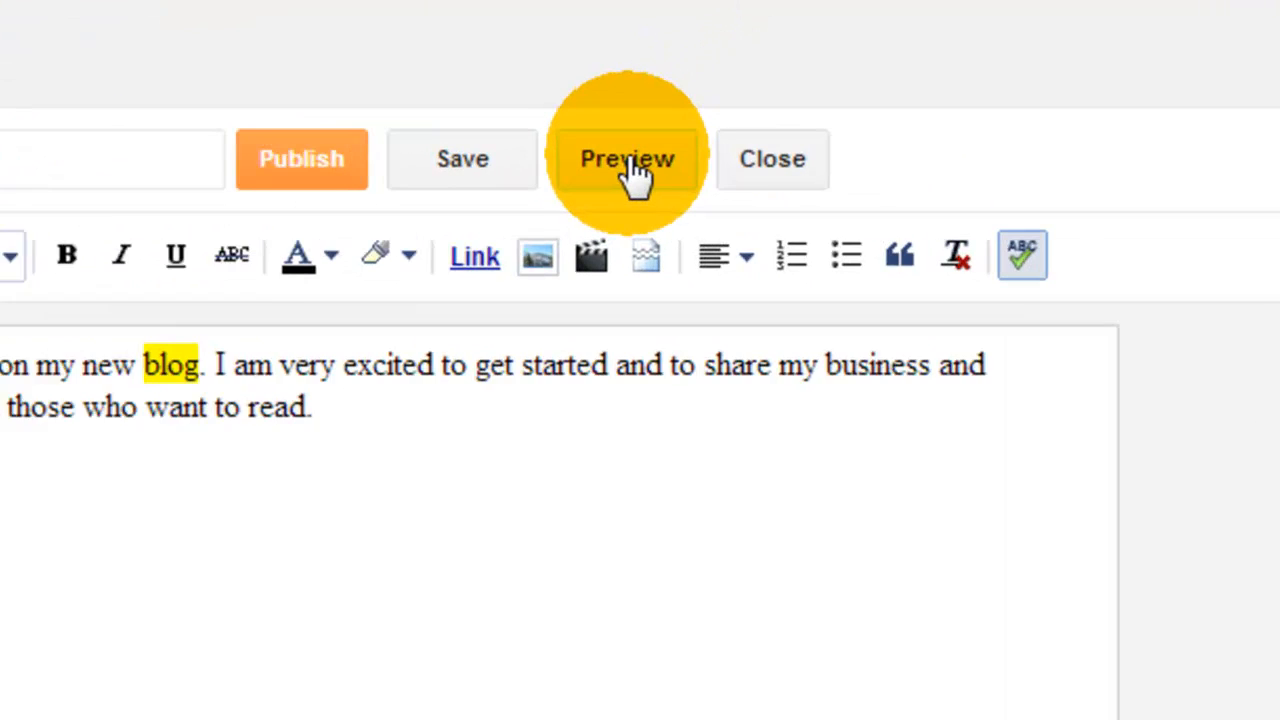
{"action": "left_click", "coordinate": [630, 163]}
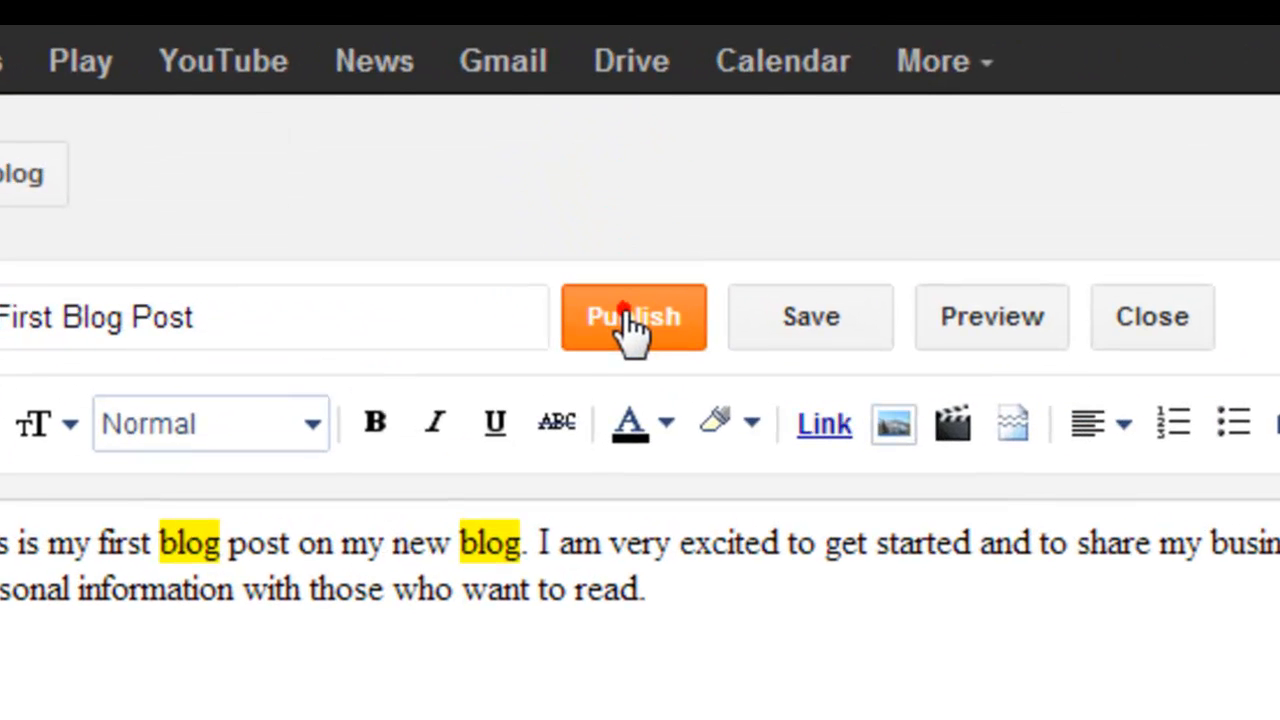
Publish the post without sharing it on Google+, and view the live blog.
{"action": "left_click", "coordinate": [478, 121]}
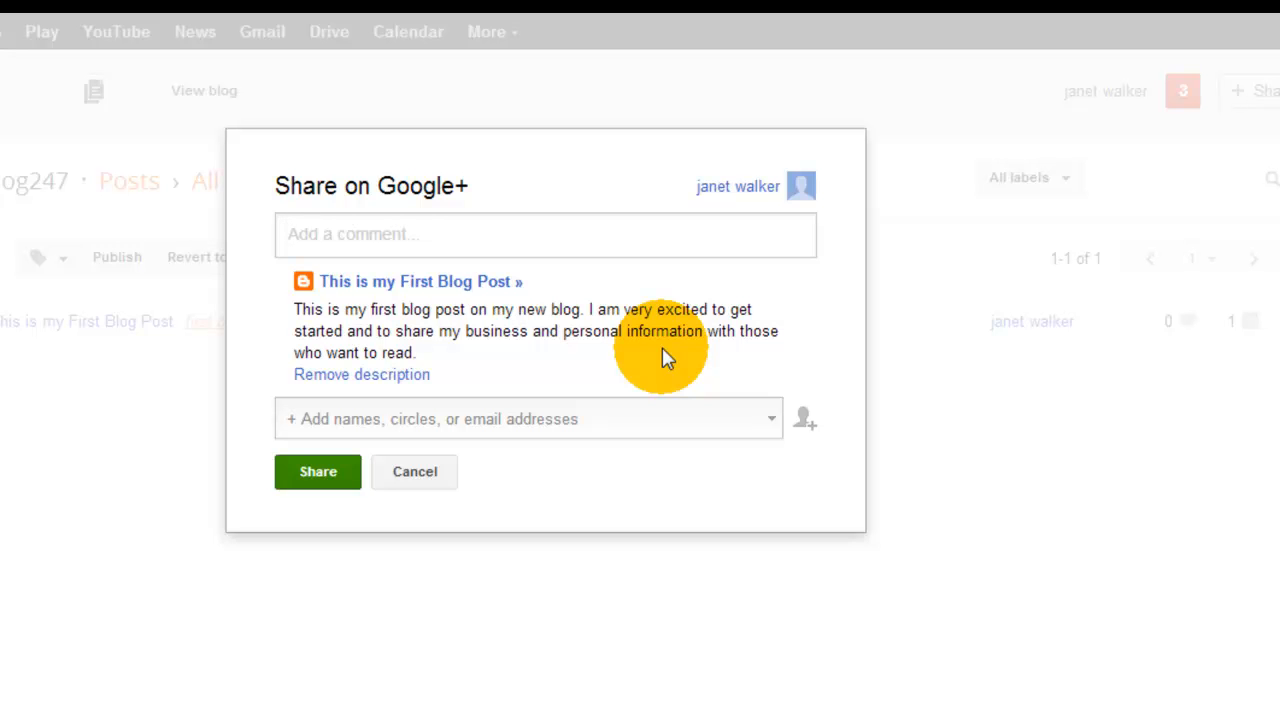
{"action": "left_click", "coordinate": [410, 474]}
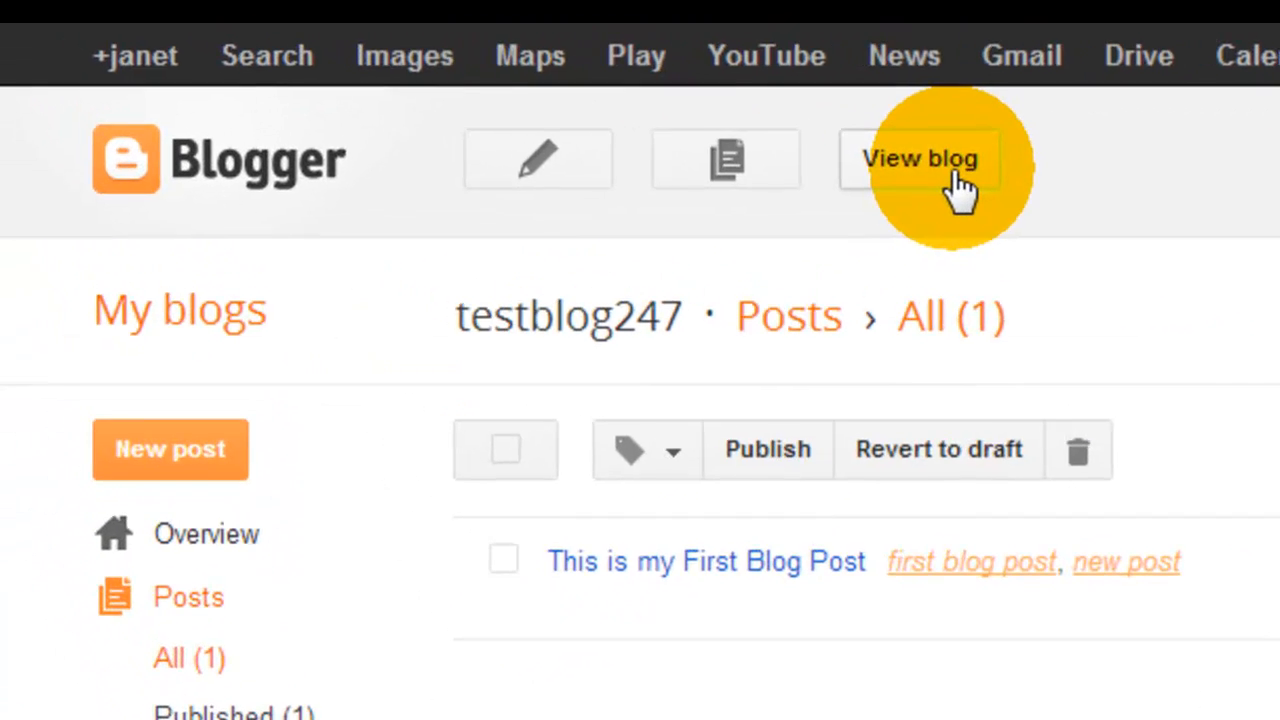
{"action": "left_click", "coordinate": [958, 175]}
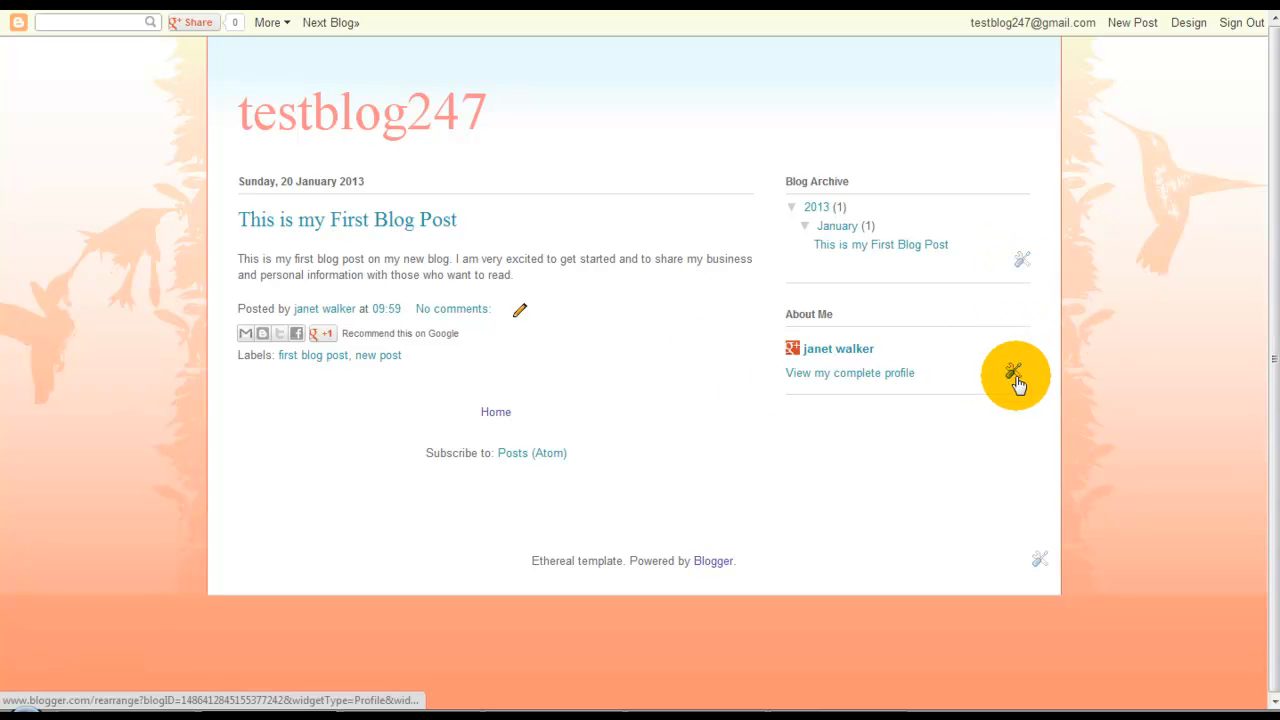
{"action": "left_click", "coordinate": [1042, 560]}
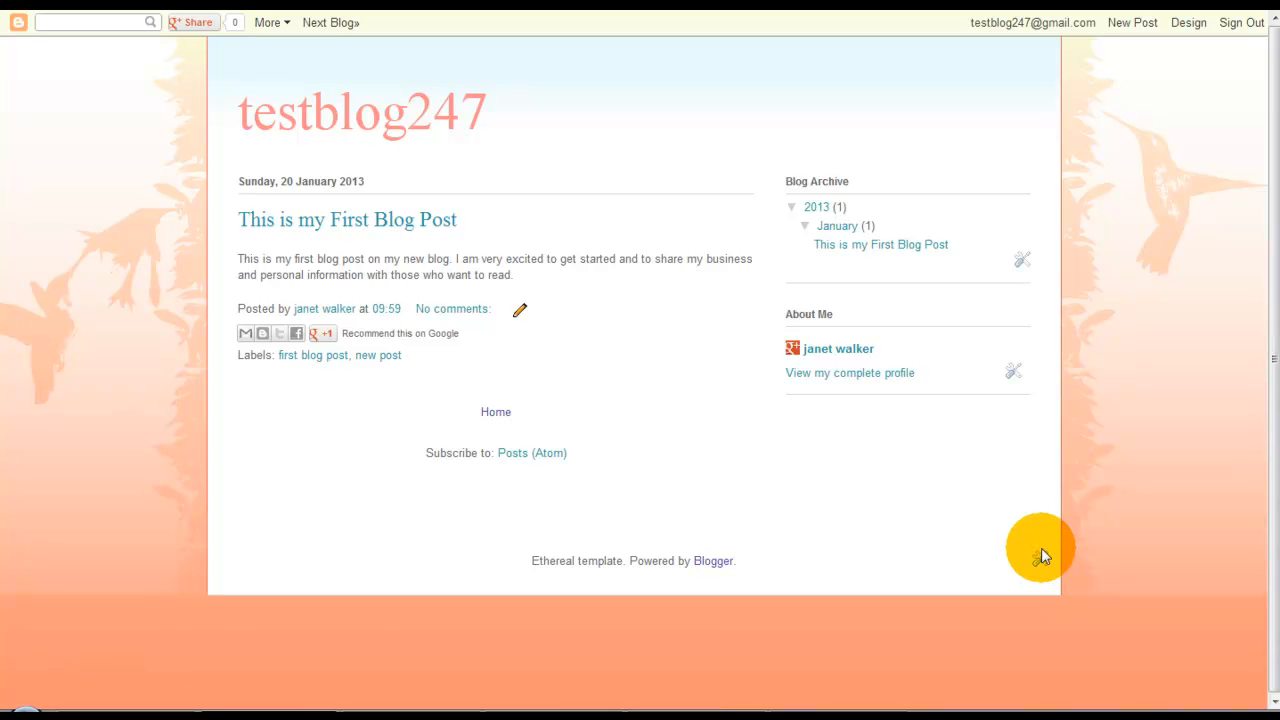